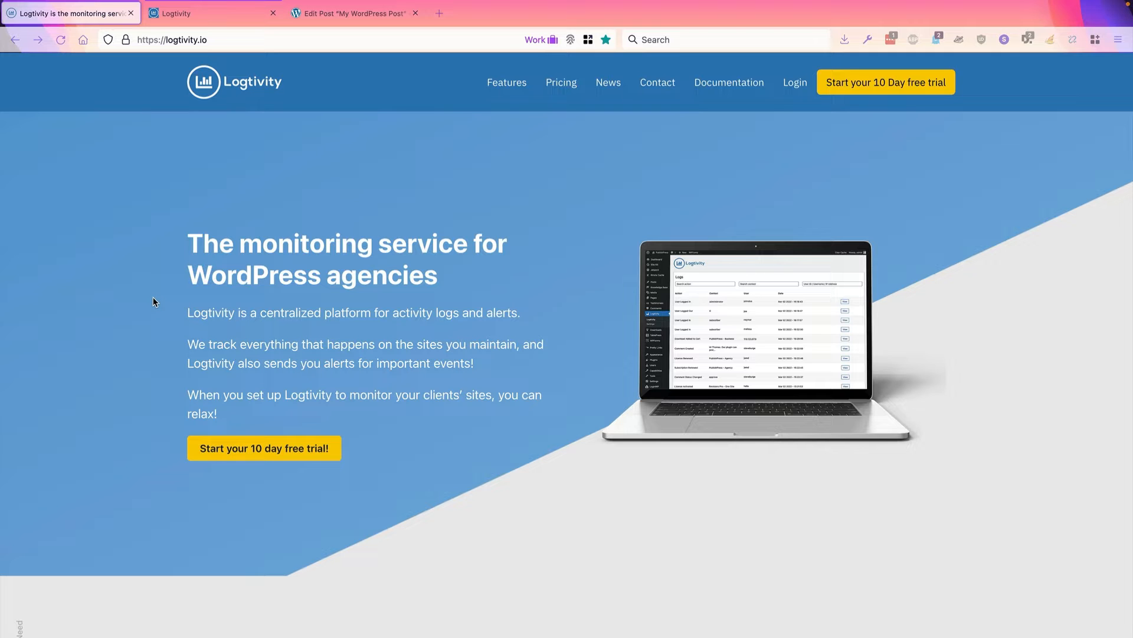
# Switch to the My WordPress Post editor and change its featured image to wordpress-logotype-standard.png from the Media Library, then update the post
pyautogui.click(198, 16)
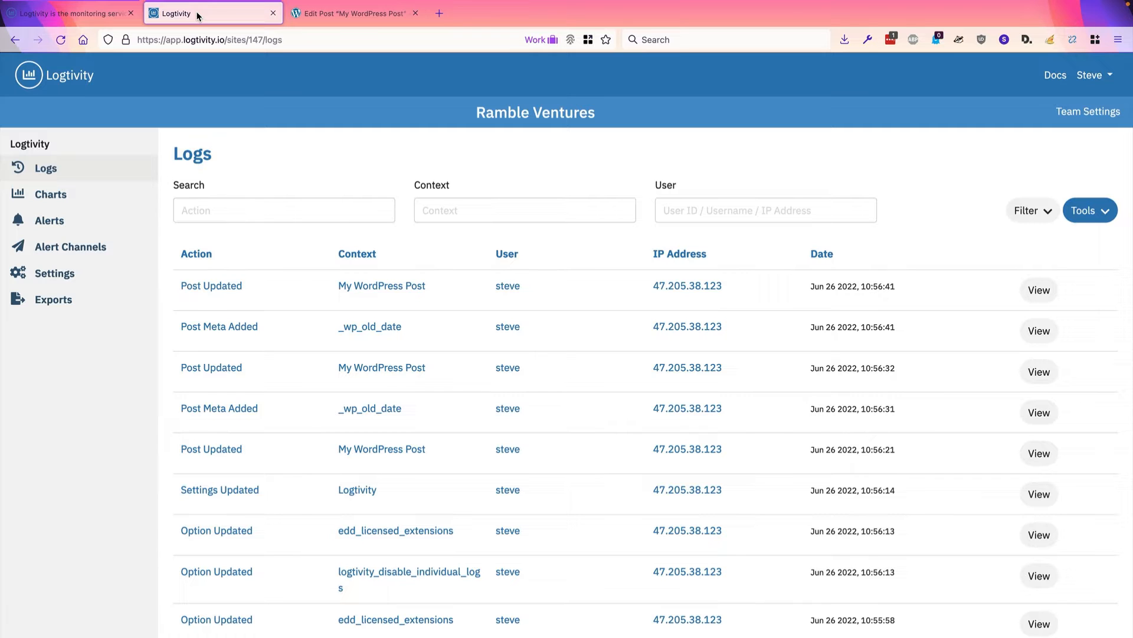
pyautogui.click(332, 20)
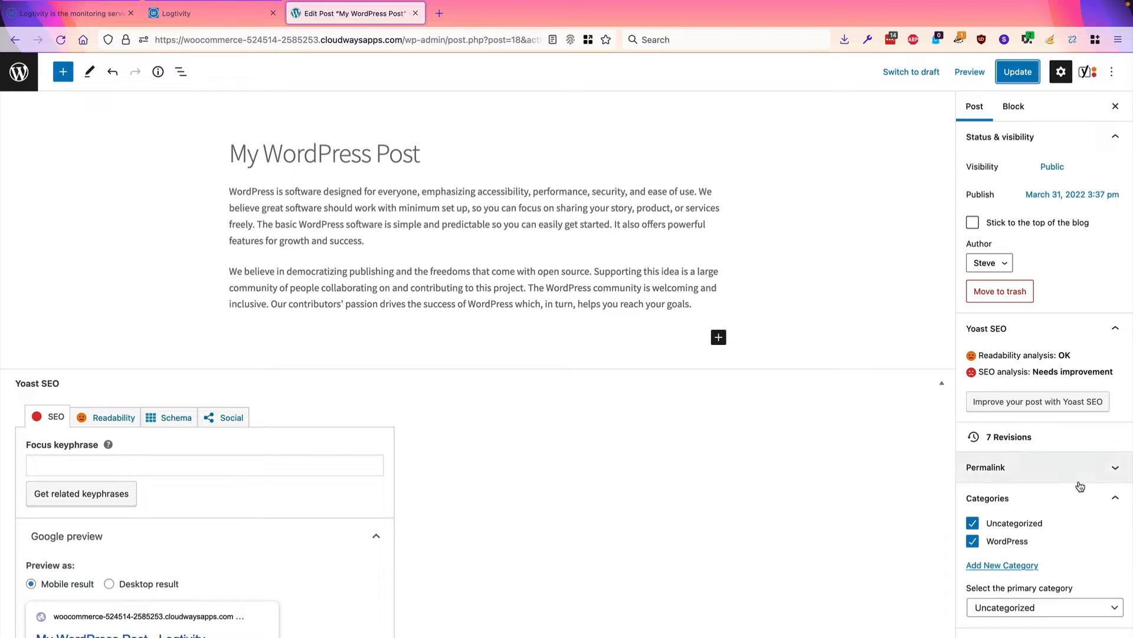
pyautogui.scroll(-2, 1080, 487)
pyautogui.scroll(-2, 1080, 488)
pyautogui.click(1029, 584)
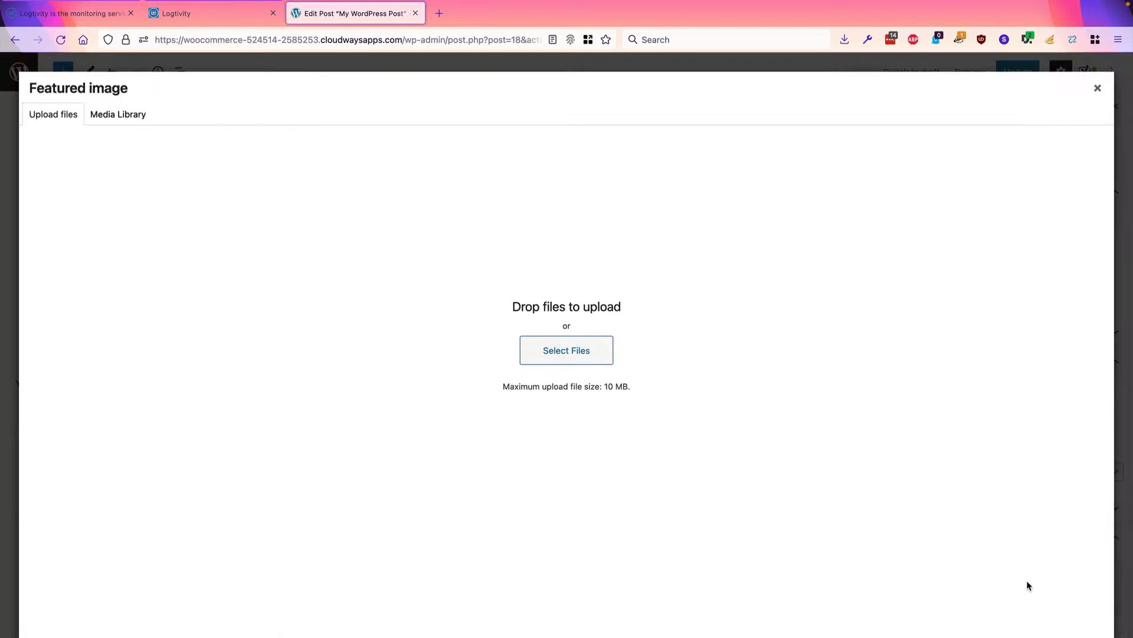
pyautogui.click(116, 114)
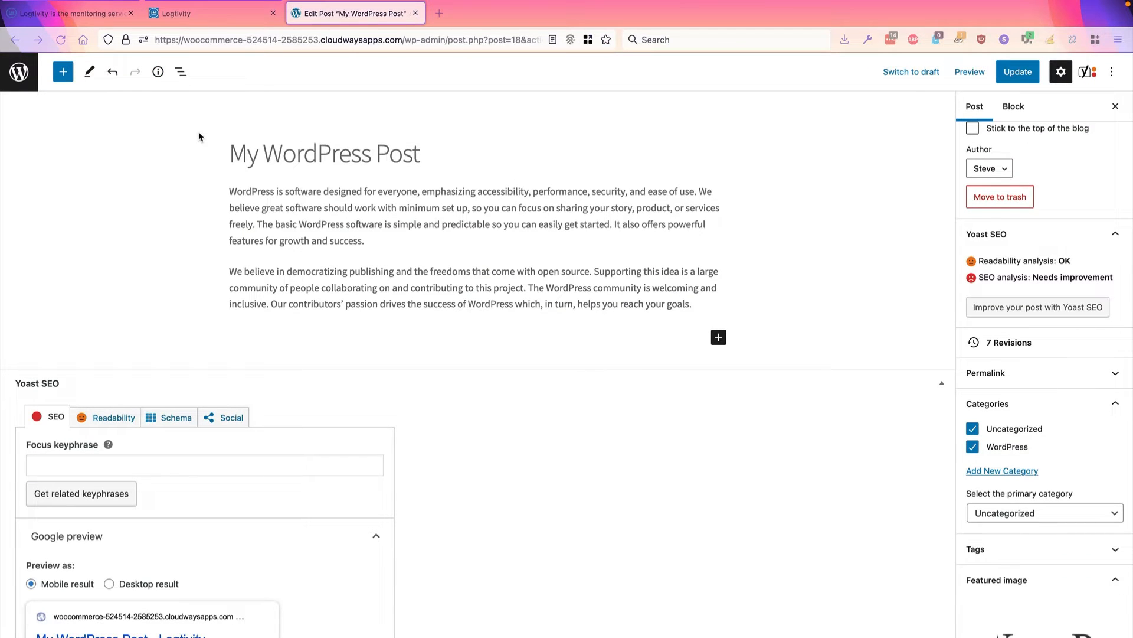
# Leave the post editor and open the activity Logs page in the WordPress admin
pyautogui.click(19, 74)
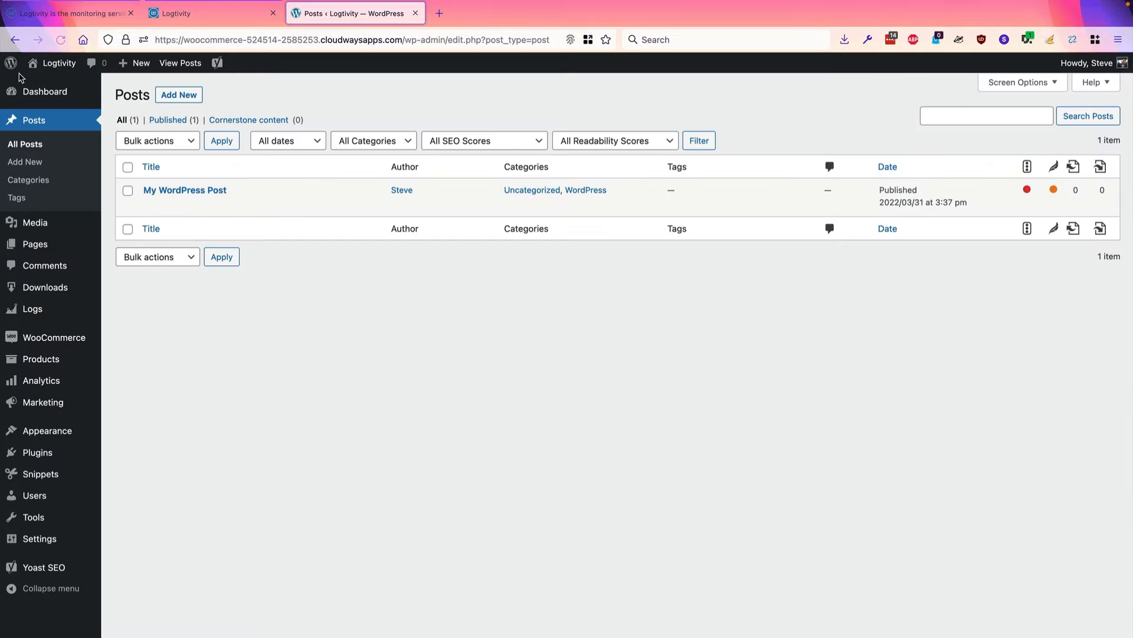
pyautogui.moveTo(41, 308)
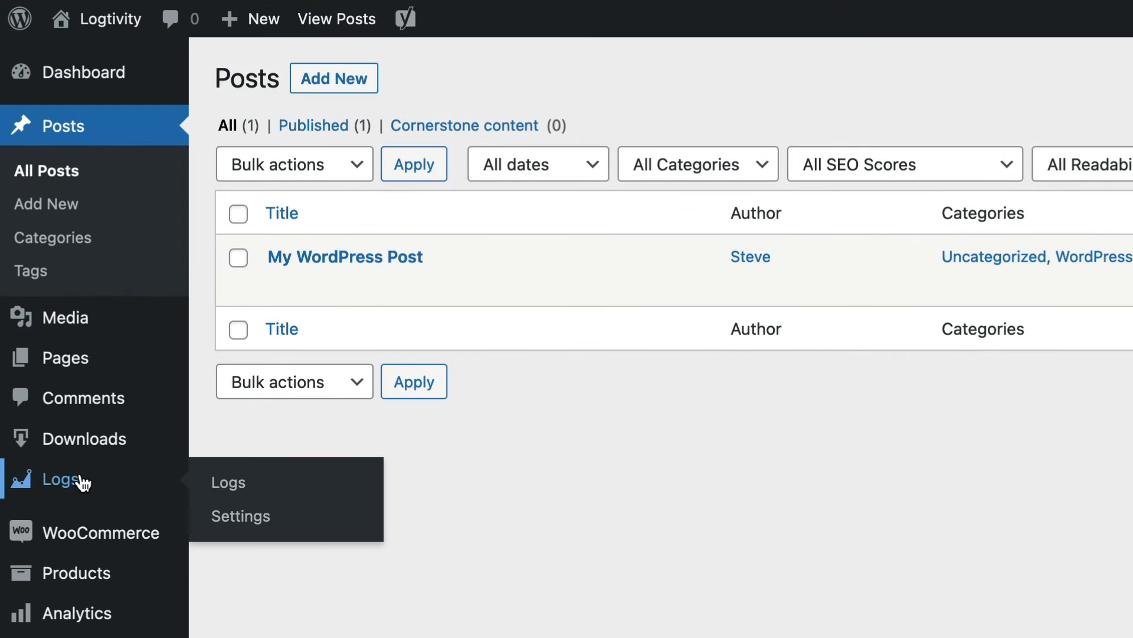
pyautogui.click(226, 486)
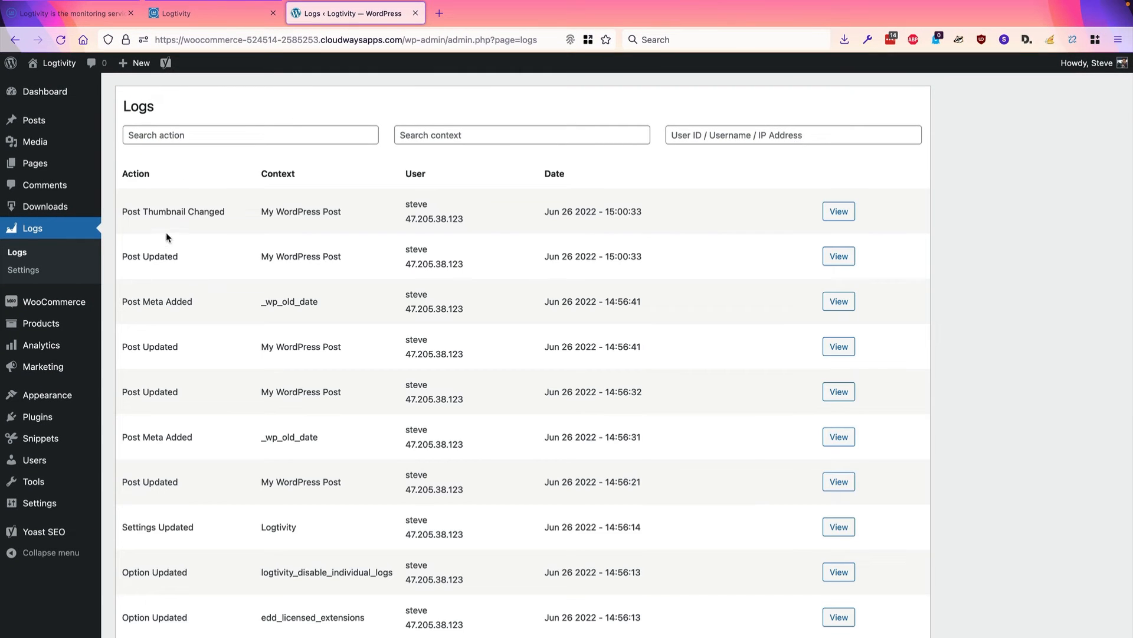
# Review the action, user, IP address and date of the Post Thumbnail Changed entry in the log
pyautogui.moveTo(225, 214); pyautogui.dragTo(129, 223)
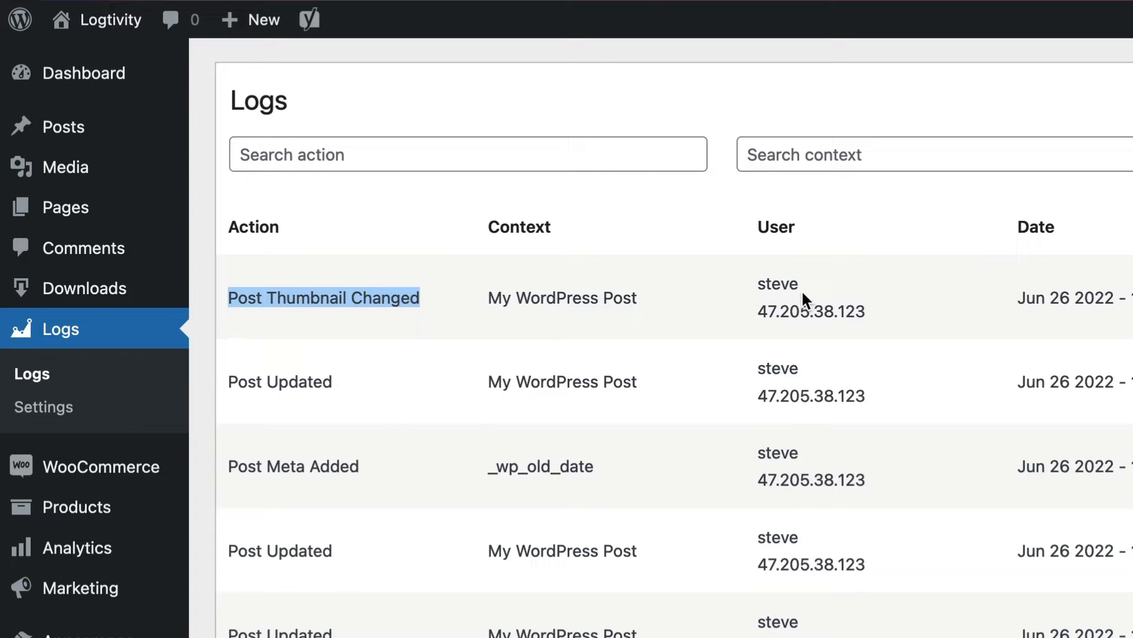
pyautogui.moveTo(800, 288); pyautogui.dragTo(881, 327)
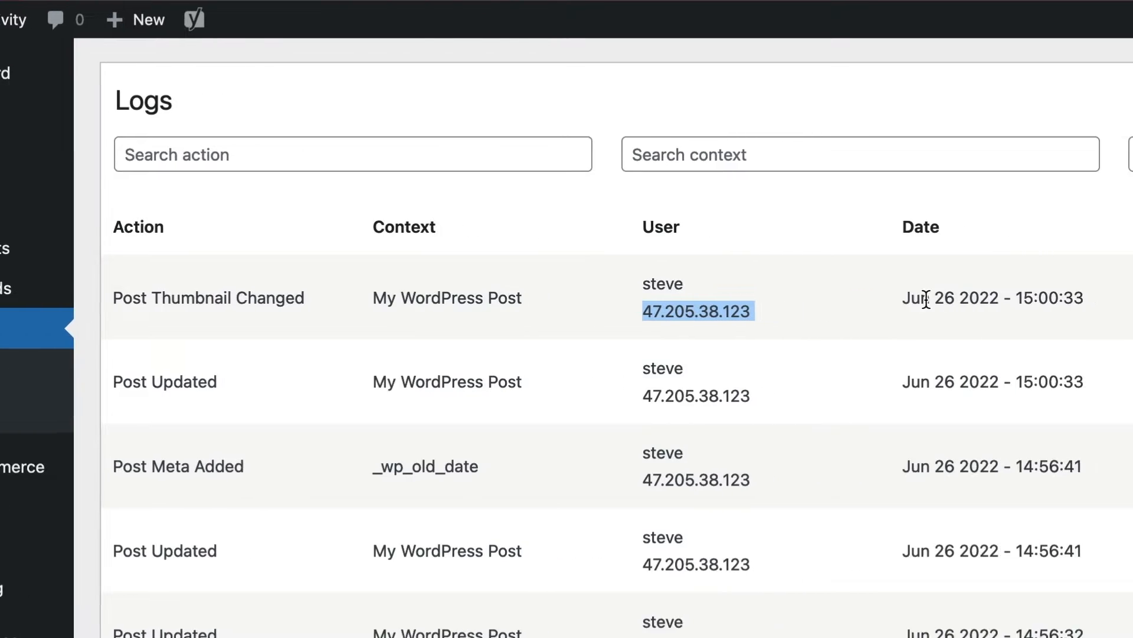
pyautogui.moveTo(1026, 298); pyautogui.dragTo(1132, 302)
pyautogui.moveTo(872, 302); pyautogui.dragTo(922, 298)
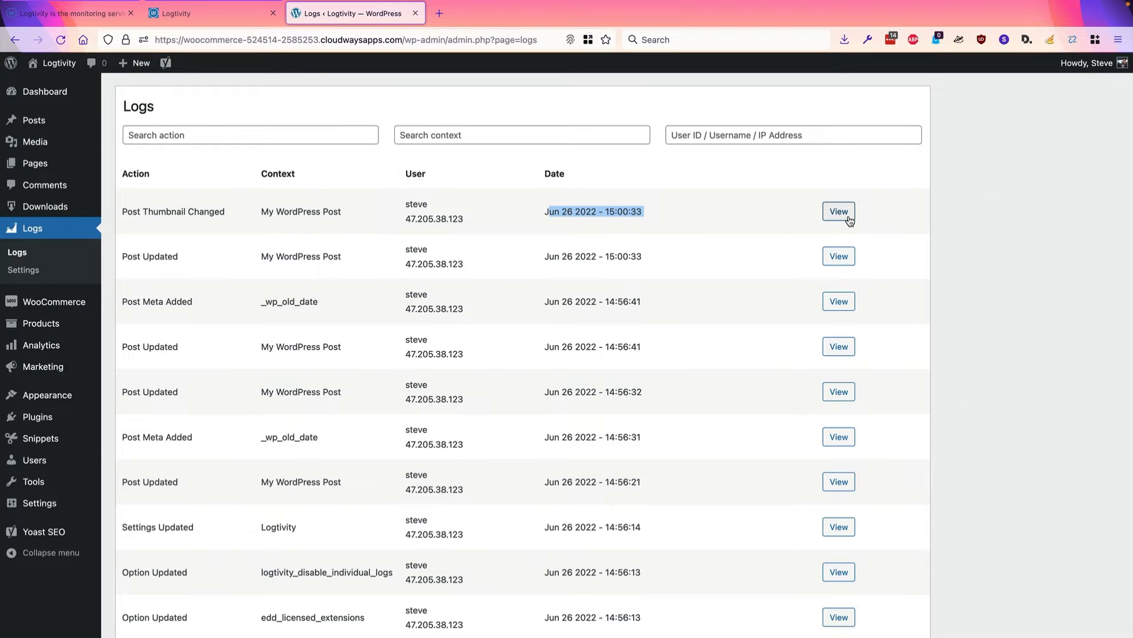
# Open the Post Thumbnail Changed entry's details, check the new thumbnail's filename, and close the overview
pyautogui.click(849, 218)
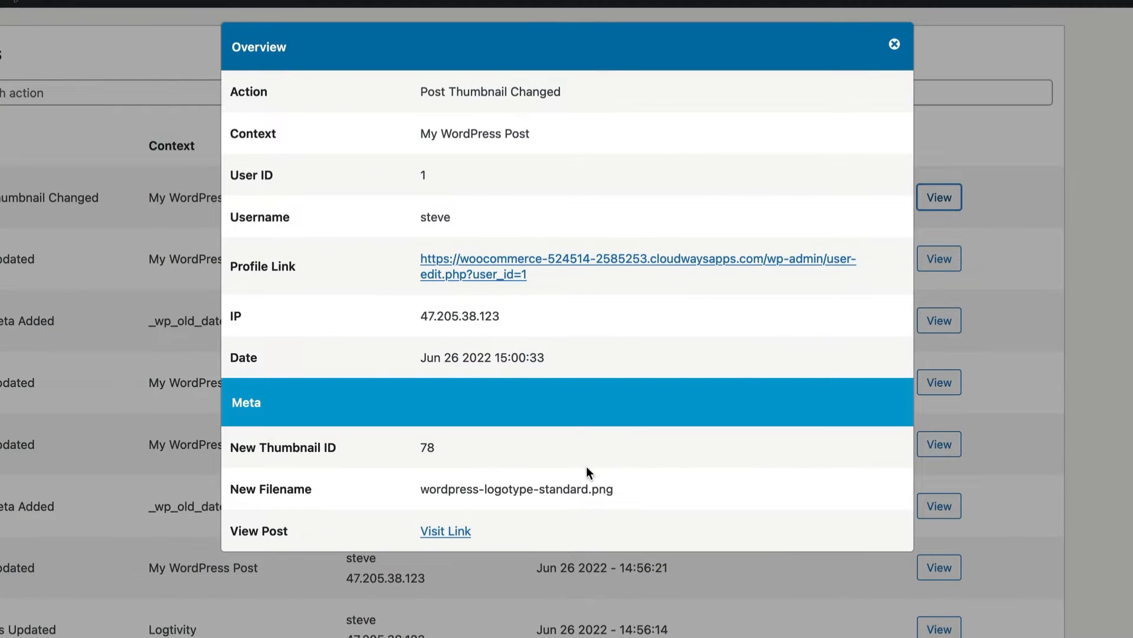
pyautogui.moveTo(617, 489); pyautogui.dragTo(415, 499)
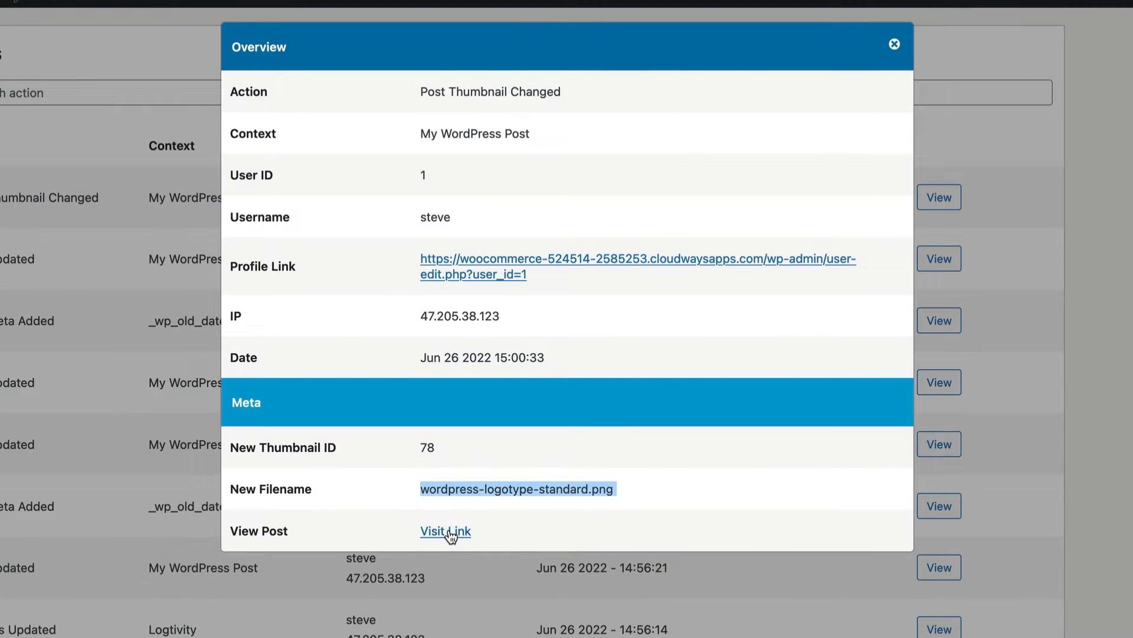
pyautogui.click(982, 123)
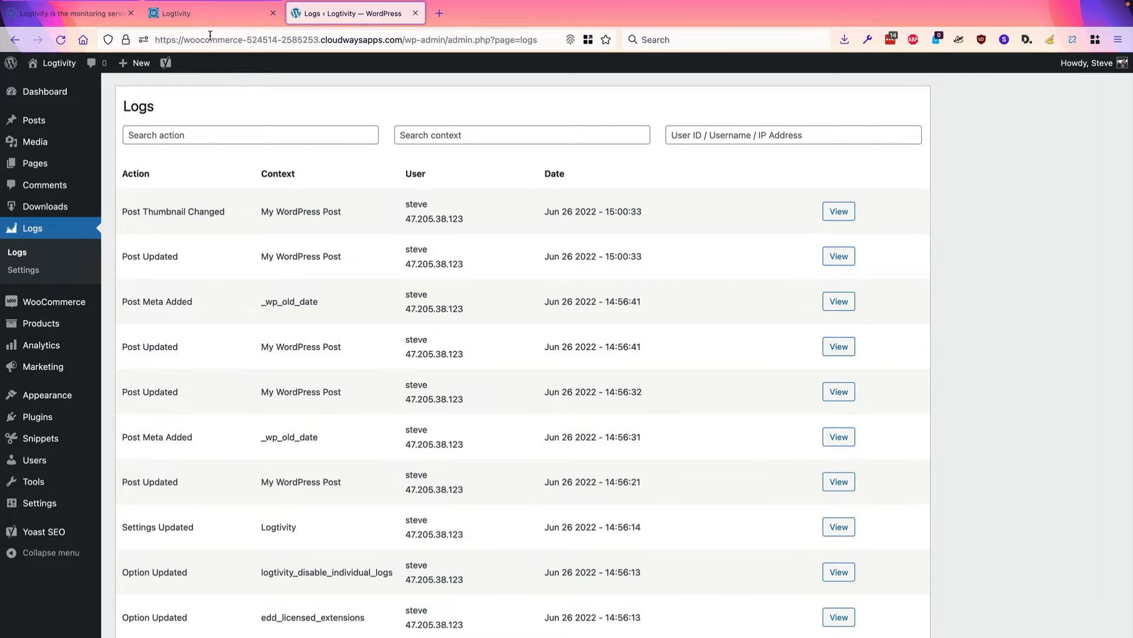
# Switch to the Logtivity web app, view the overview of all monitored sites, and return to the Logtivity site's logs
pyautogui.click(203, 16)
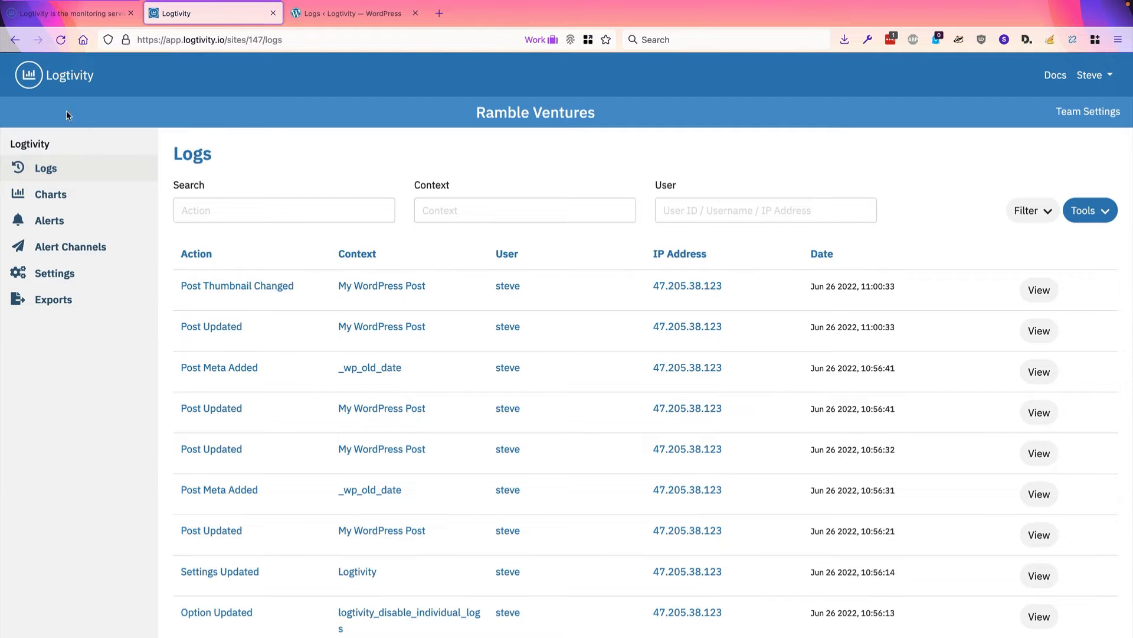
pyautogui.click(28, 74)
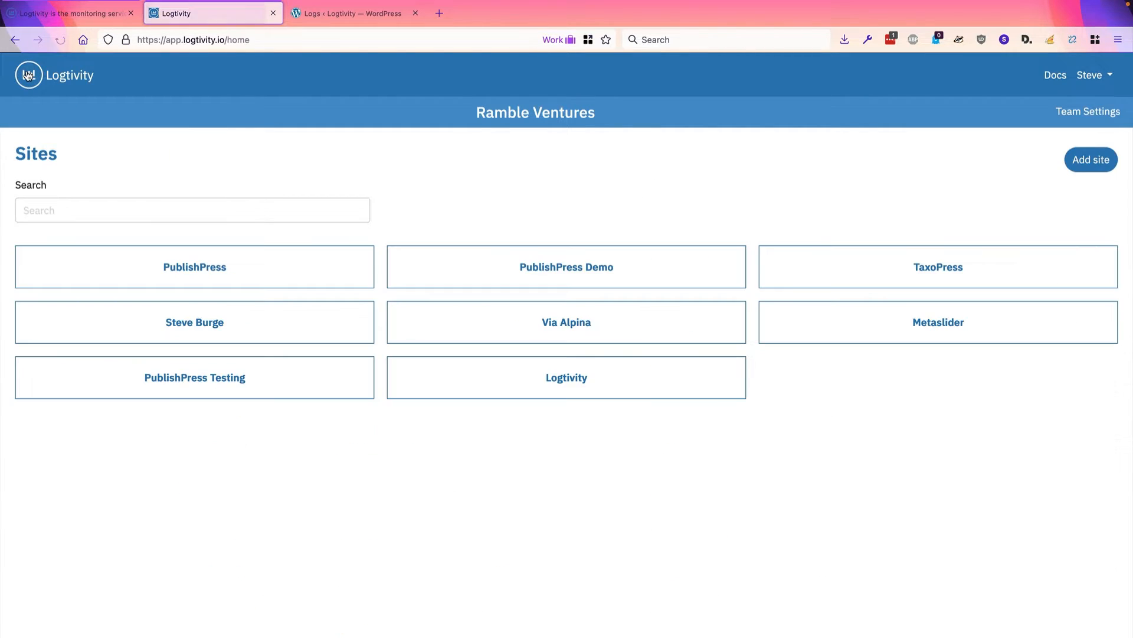
pyautogui.click(14, 40)
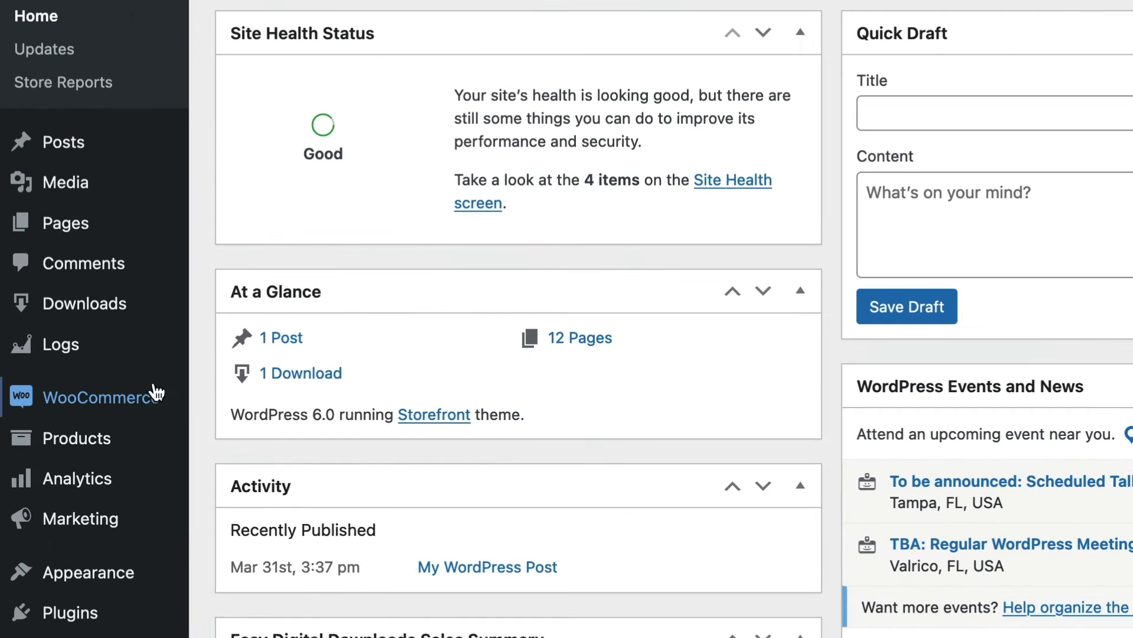
# Open My Product for editing from the list of all products in the WordPress admin
pyautogui.moveTo(66, 324)
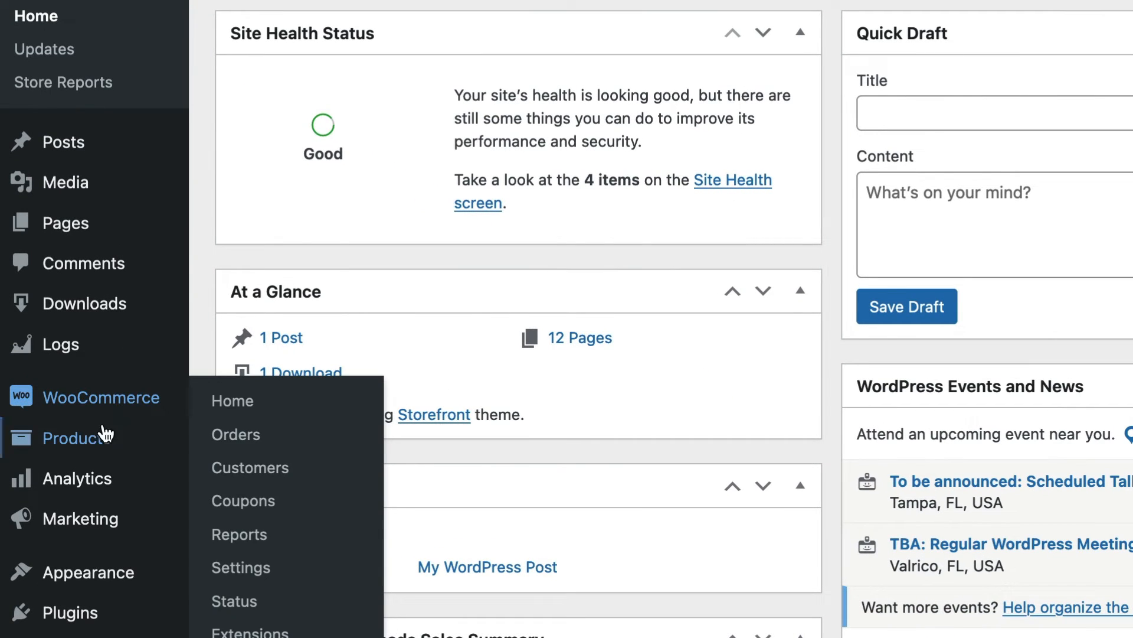
pyautogui.moveTo(97, 435)
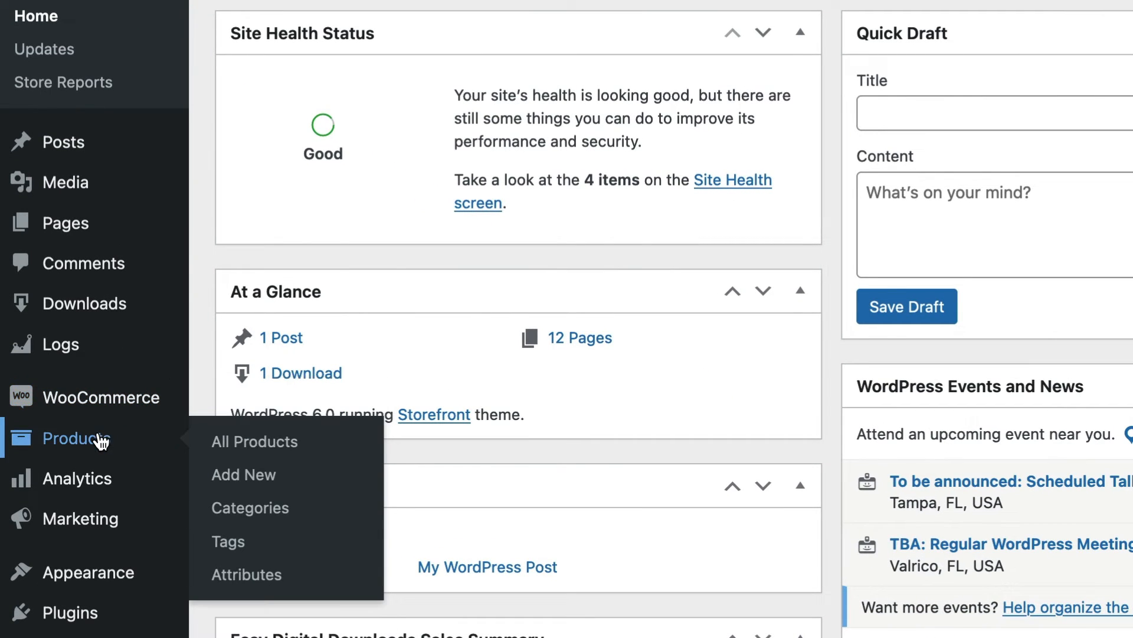
pyautogui.click(216, 447)
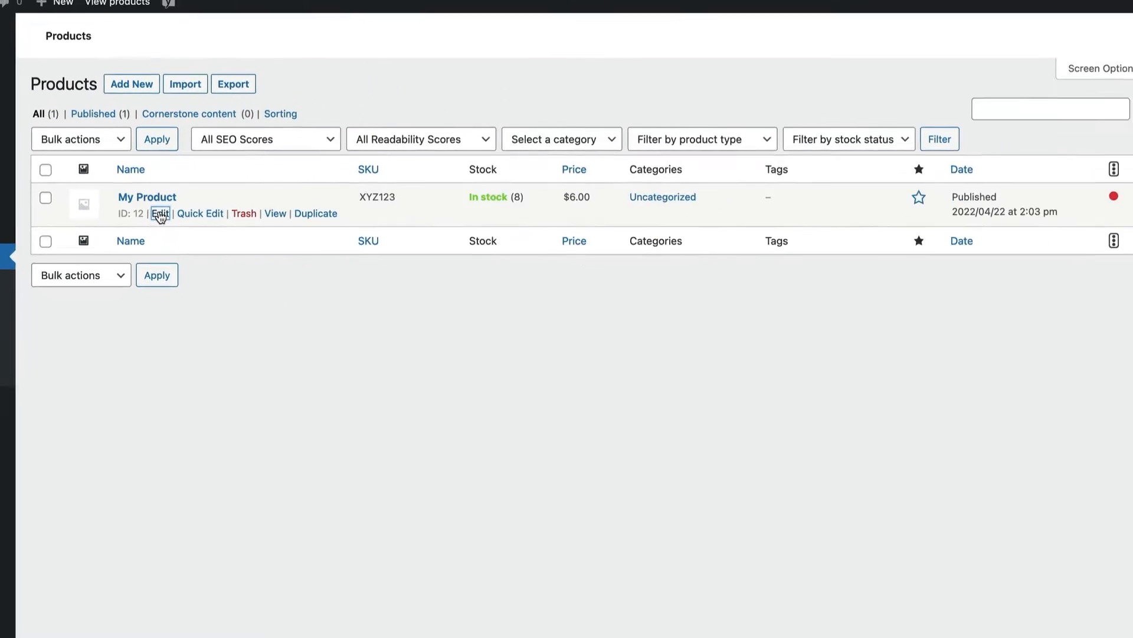
pyautogui.click(417, 252)
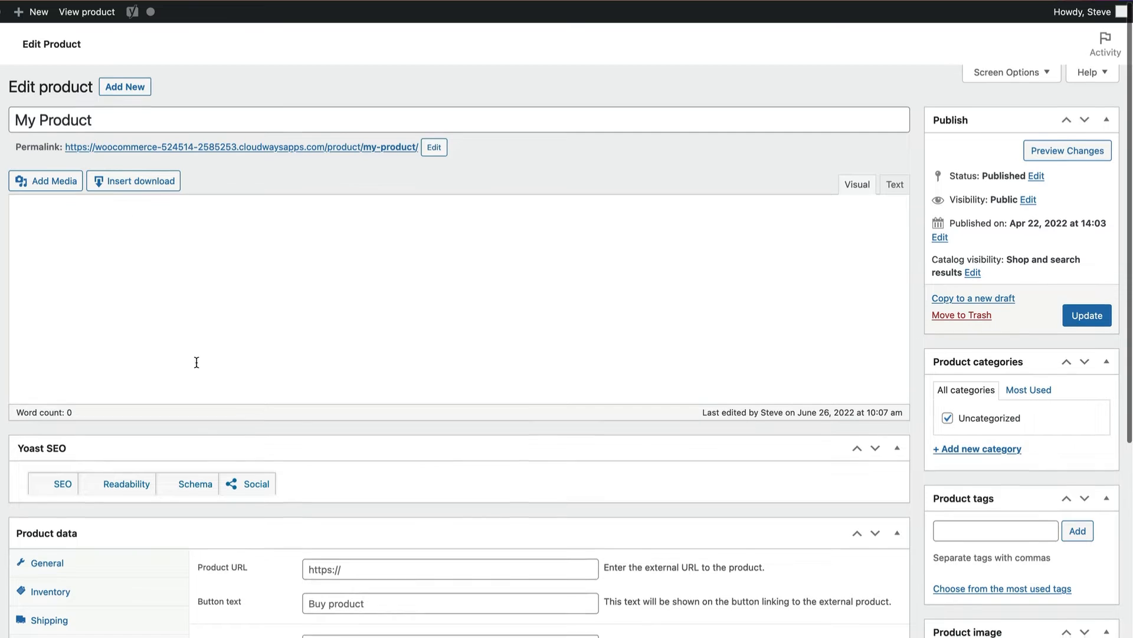
# Set the regular price of My Product to 7 dollars and update the product
pyautogui.scroll(-3, 196, 366)
pyautogui.scroll(-15, 197, 366)
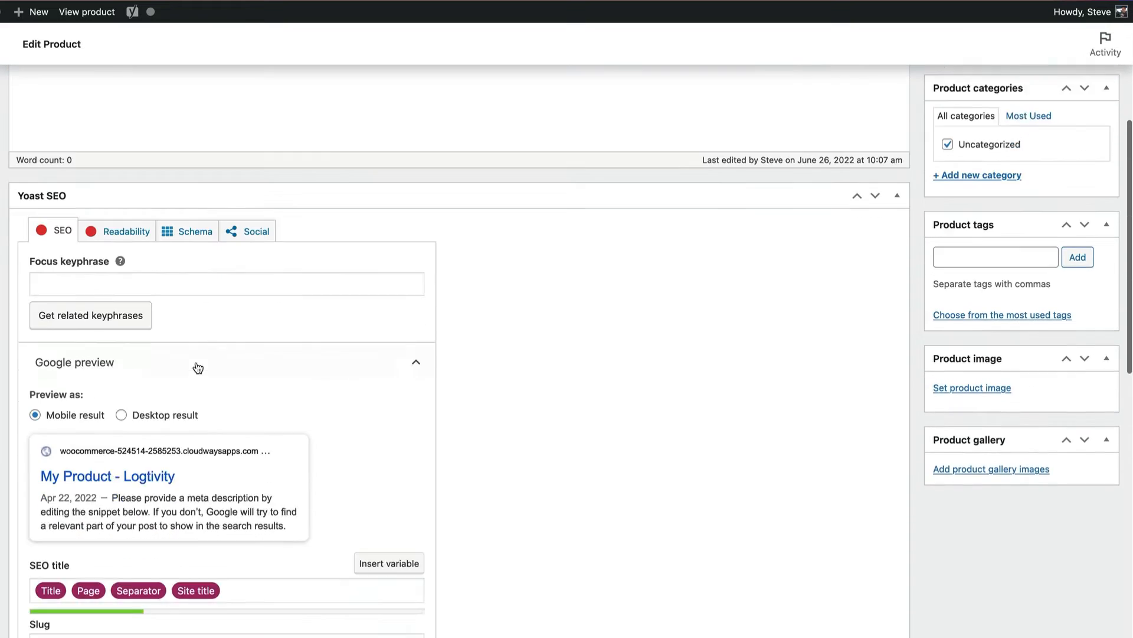
pyautogui.scroll(-6, 197, 365)
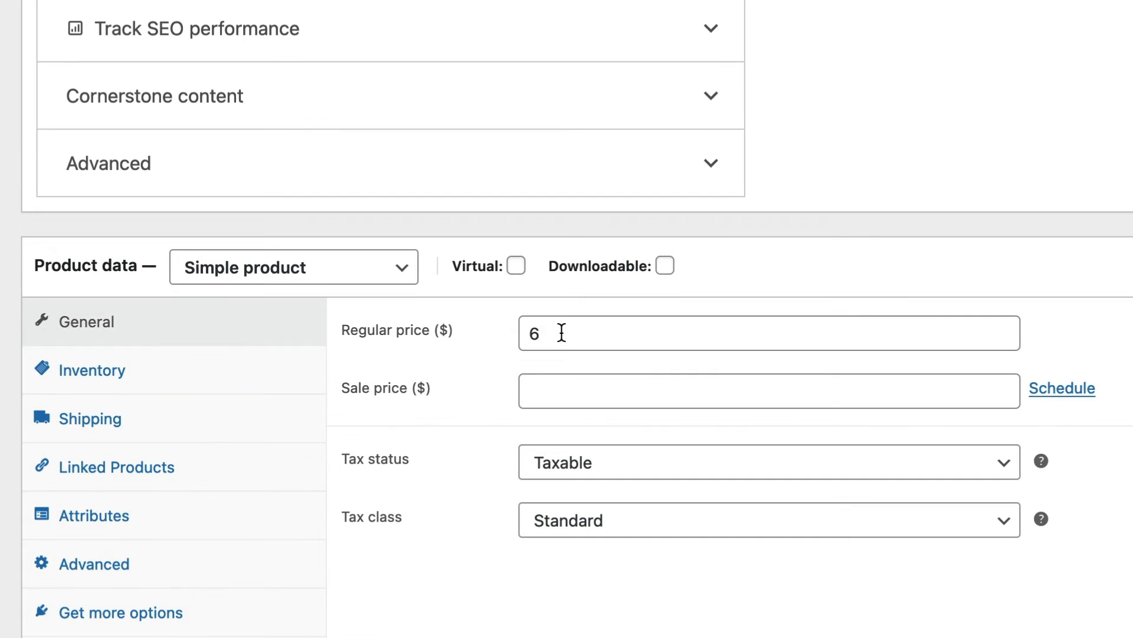
pyautogui.moveTo(561, 332); pyautogui.dragTo(443, 343)
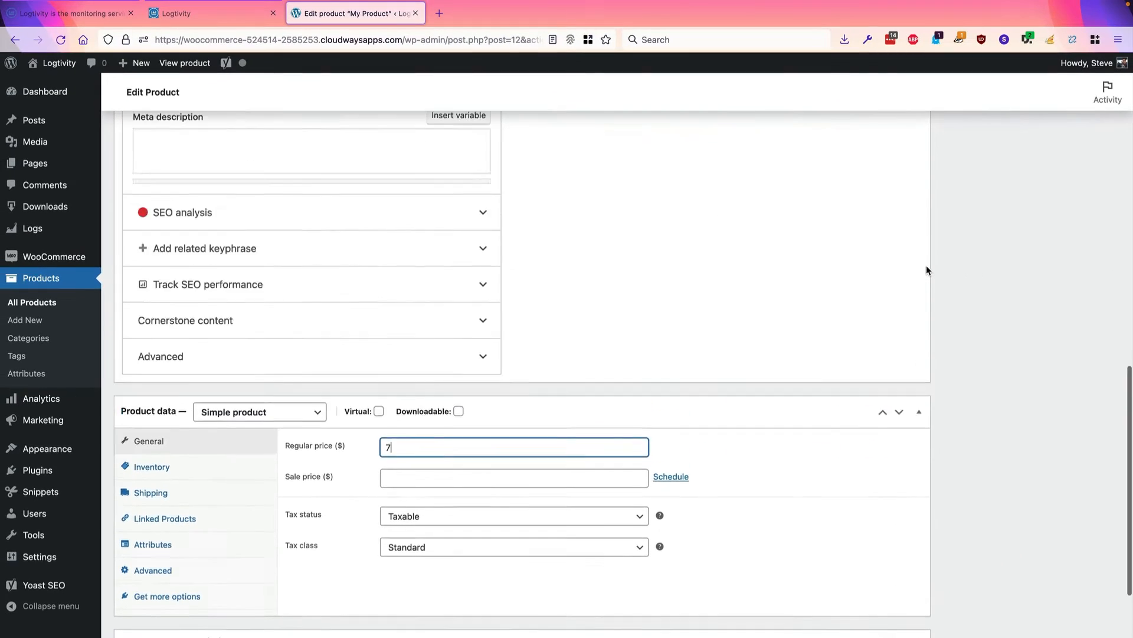
pyautogui.scroll(10, 926, 265)
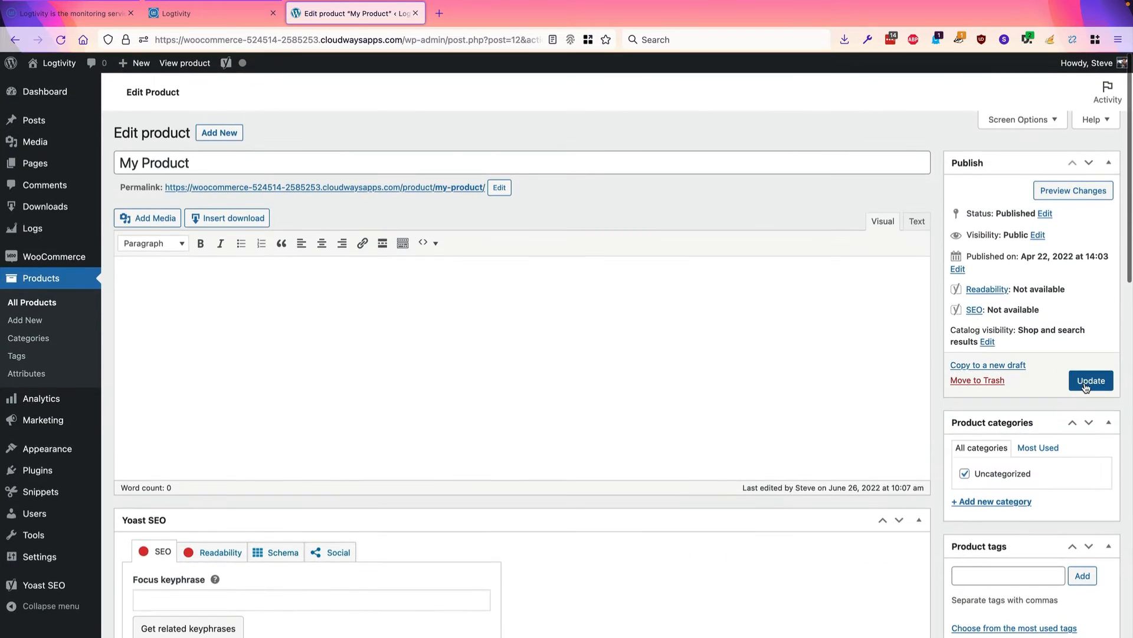
pyautogui.click(1085, 384)
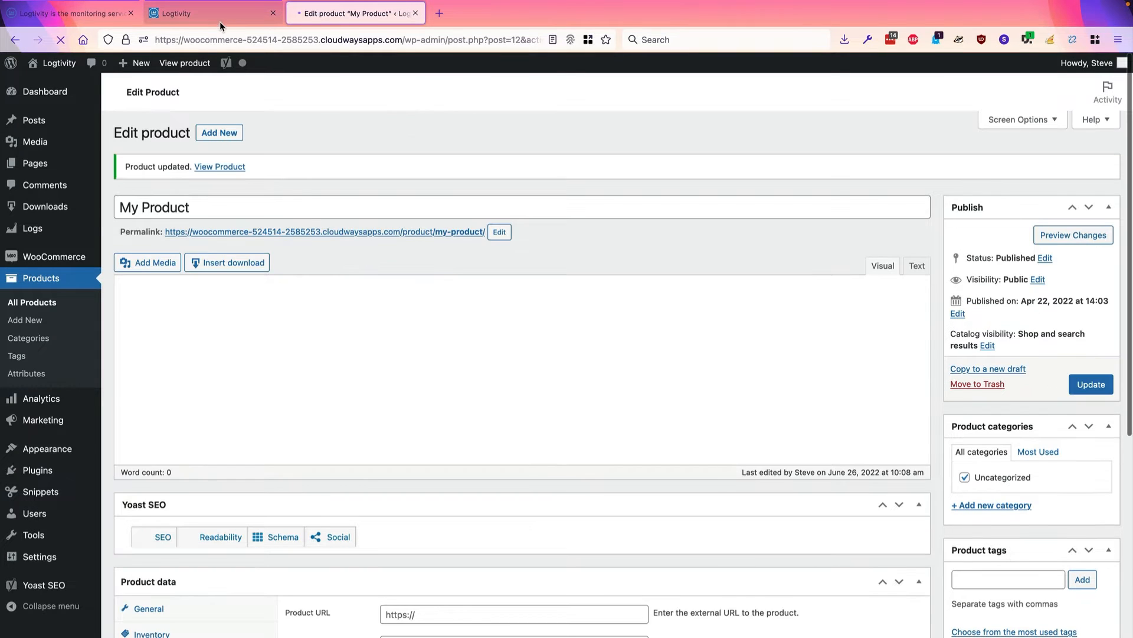
# Refresh the logs in the Logtivity web app and check the new and previous values in the latest _price entry's details
pyautogui.click(218, 18)
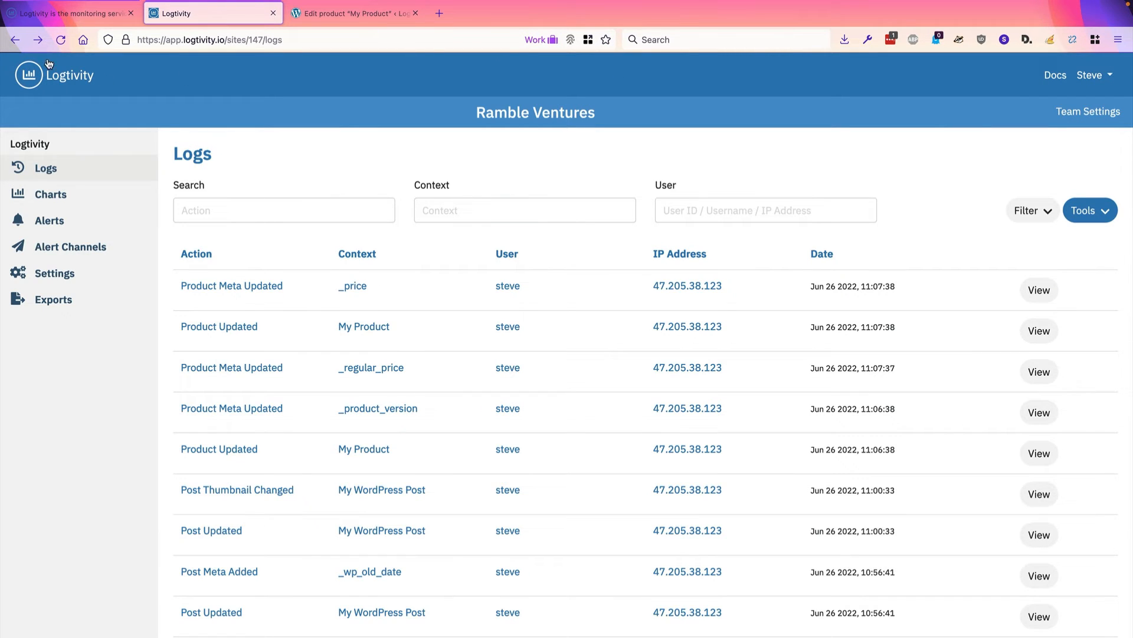
pyautogui.click(61, 40)
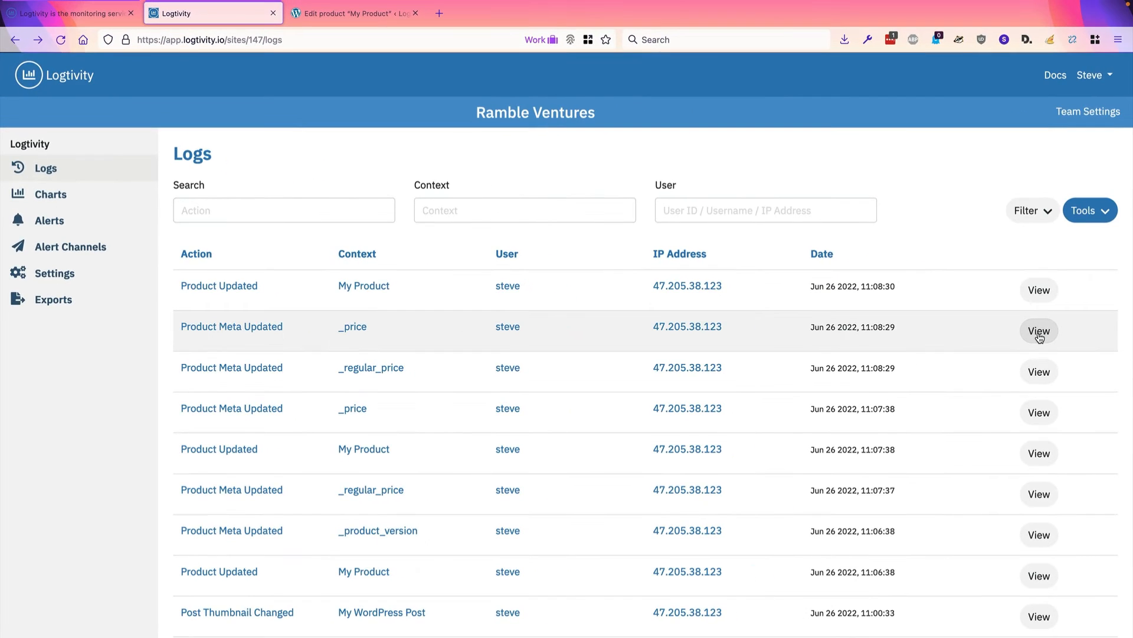
pyautogui.click(1039, 331)
pyautogui.scroll(-1, 607, 456)
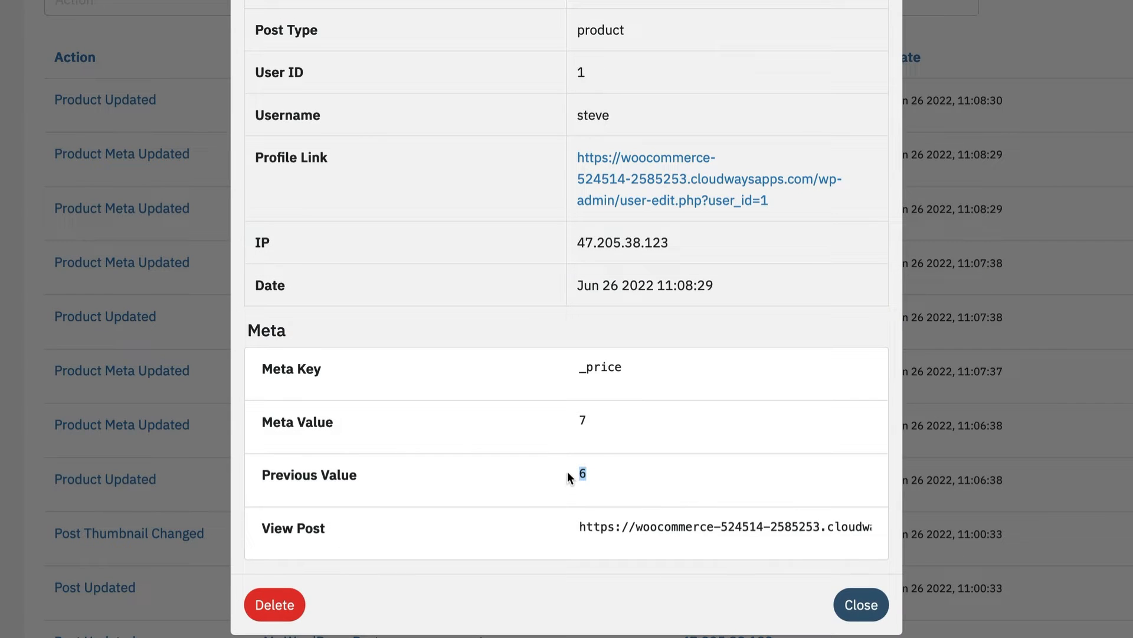
pyautogui.moveTo(595, 421); pyautogui.dragTo(564, 421)
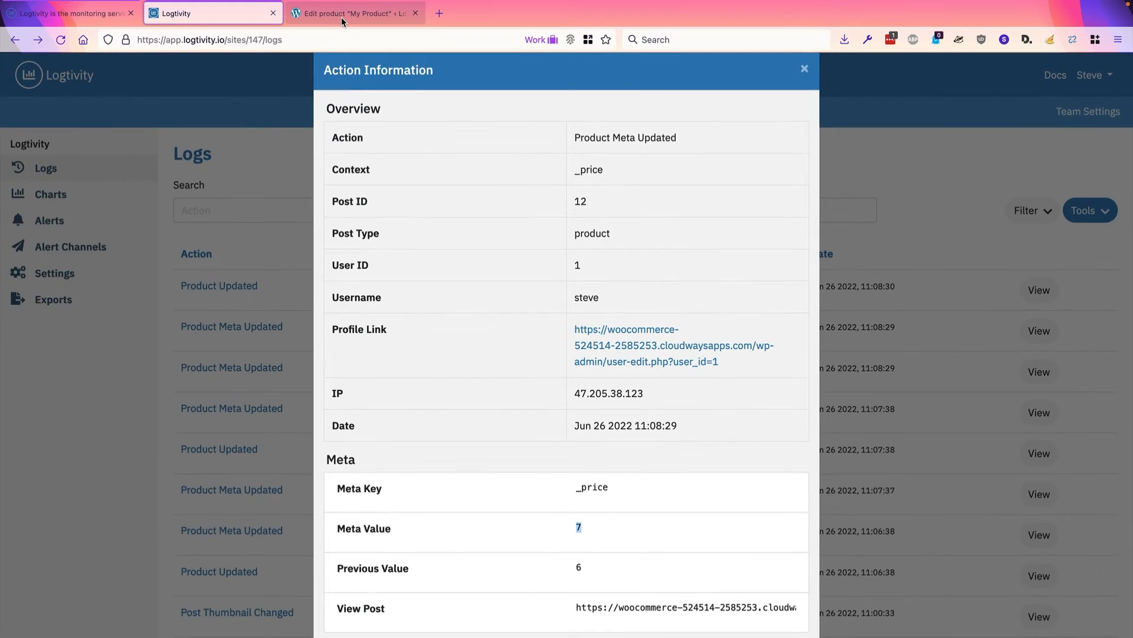
# Return to the My Product editor in WordPress and mark the product as Virtual in its product data
pyautogui.click(340, 16)
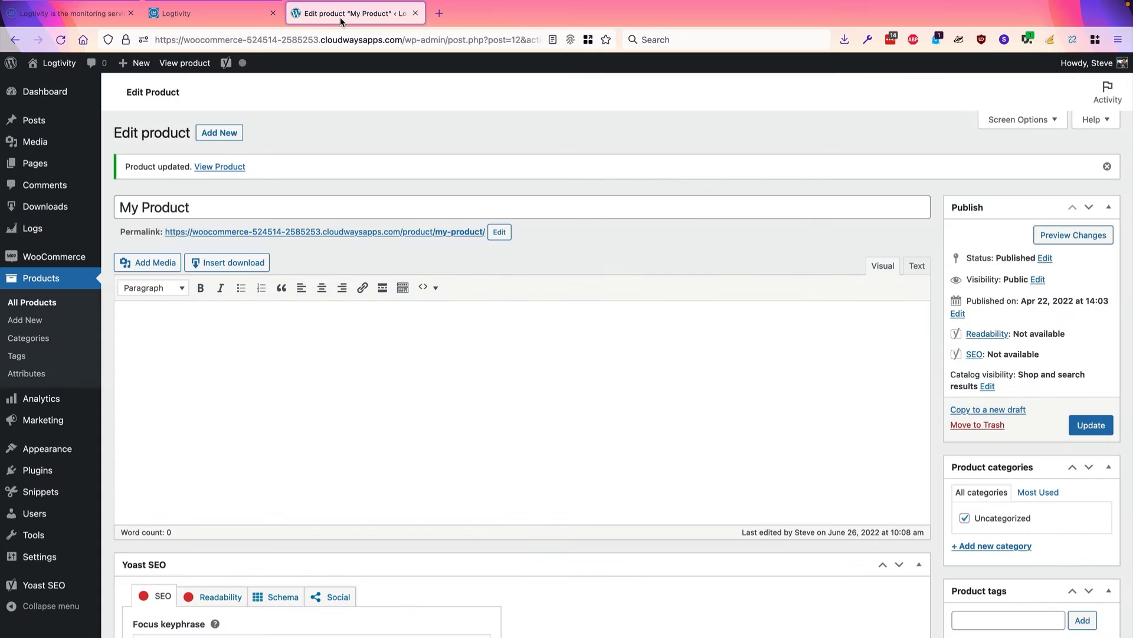
pyautogui.scroll(-2, 528, 177)
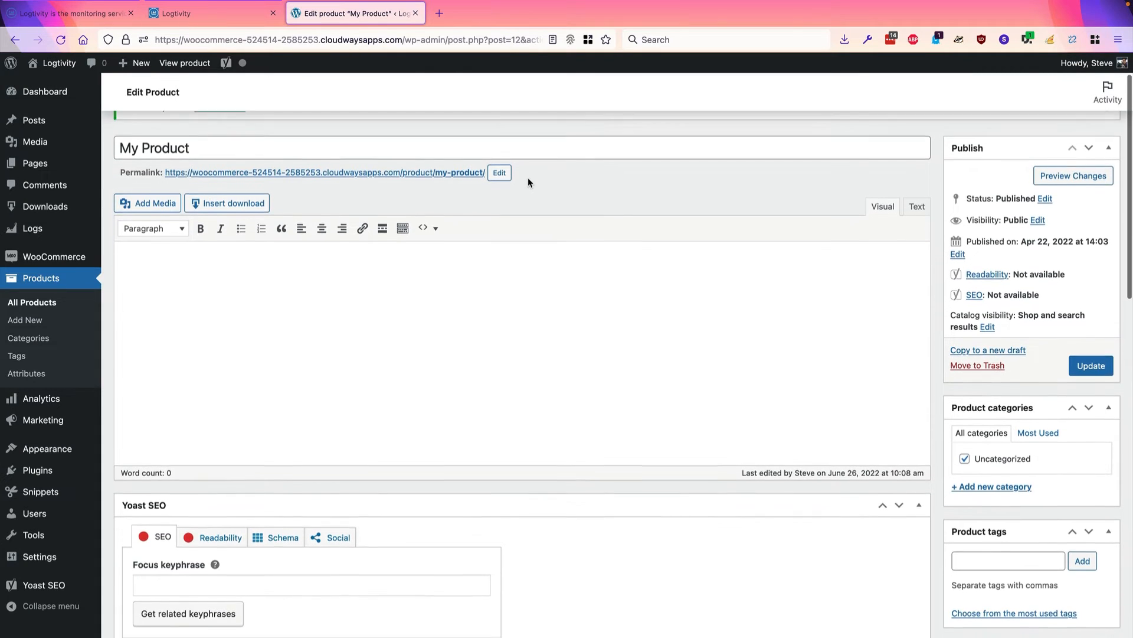
pyautogui.scroll(-10, 528, 177)
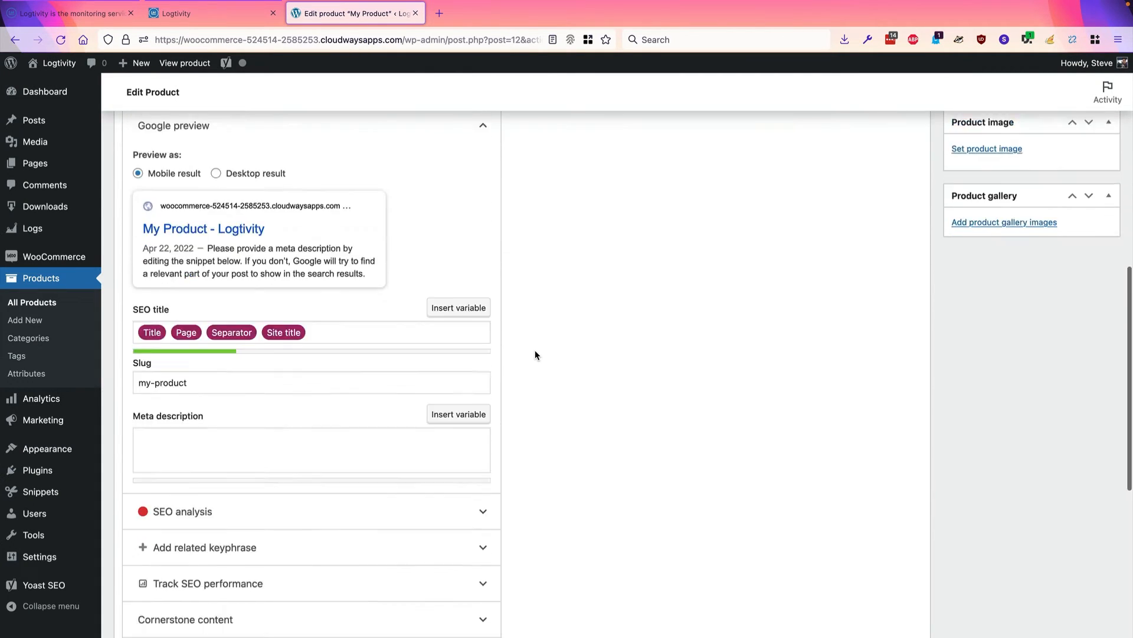
pyautogui.scroll(-10, 535, 354)
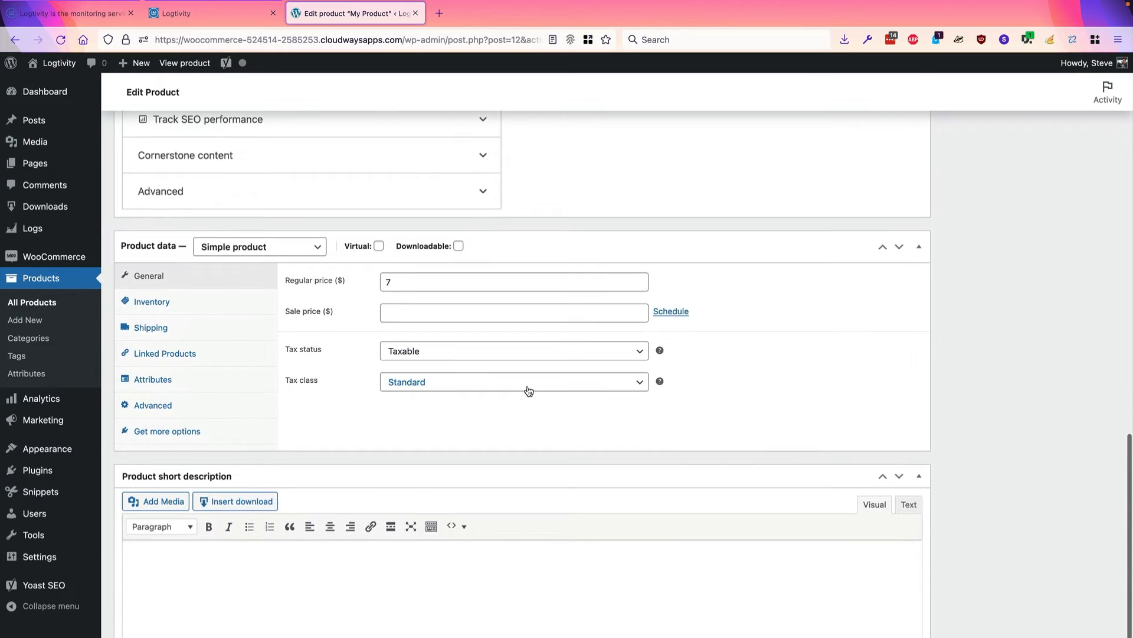
pyautogui.scroll(-1, 529, 390)
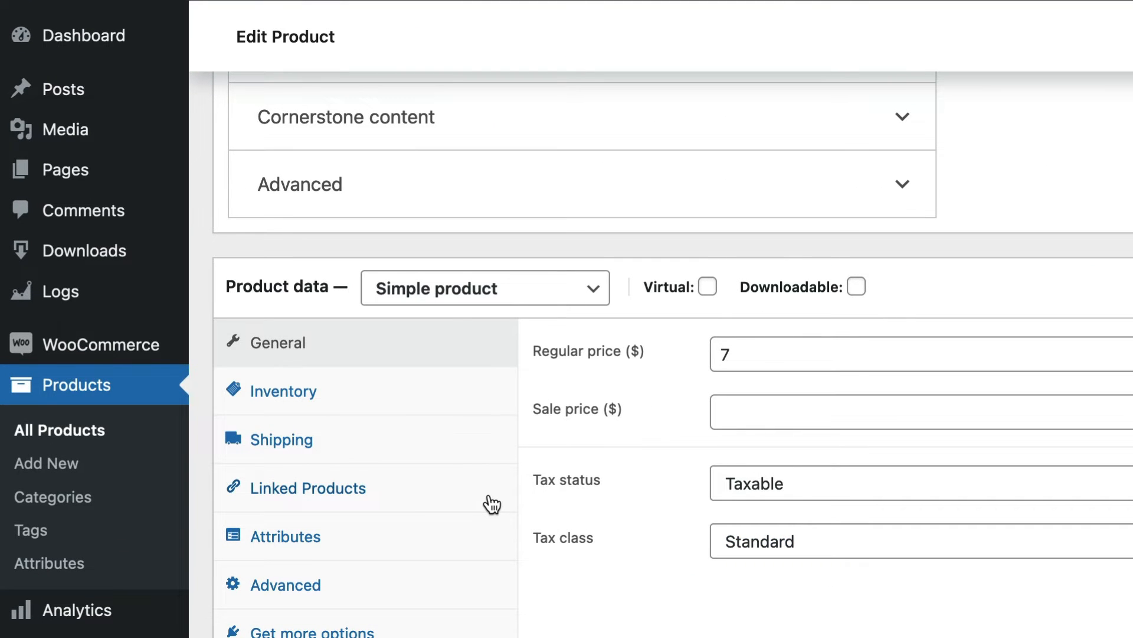
pyautogui.click(709, 290)
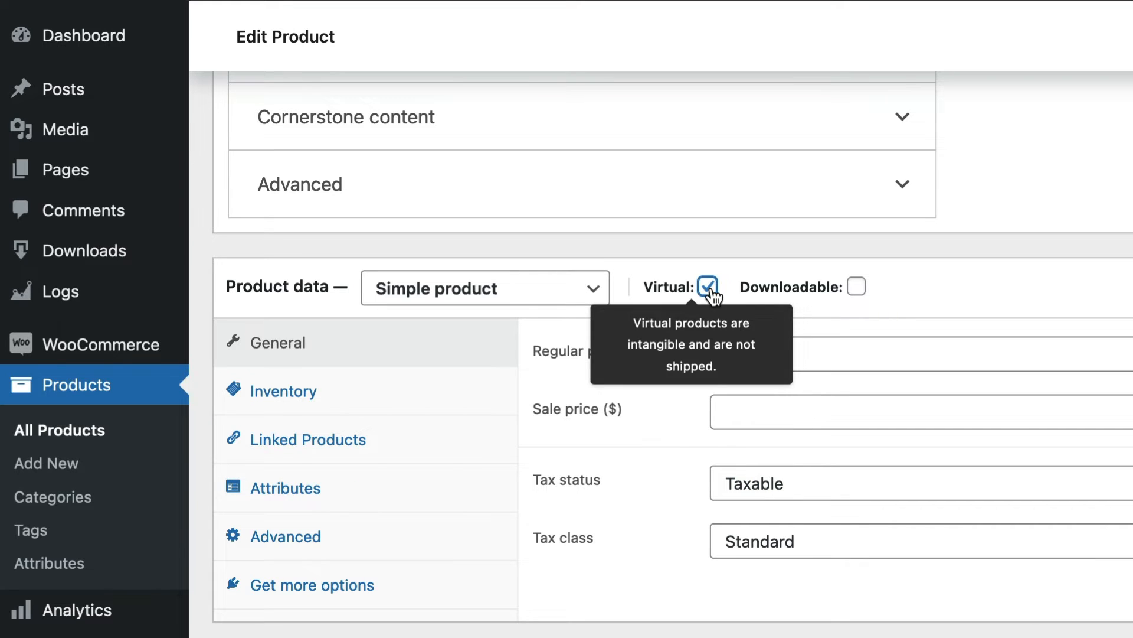
# Change the product's inventory SKU to XYZ1234 and update the product
pyautogui.click(371, 395)
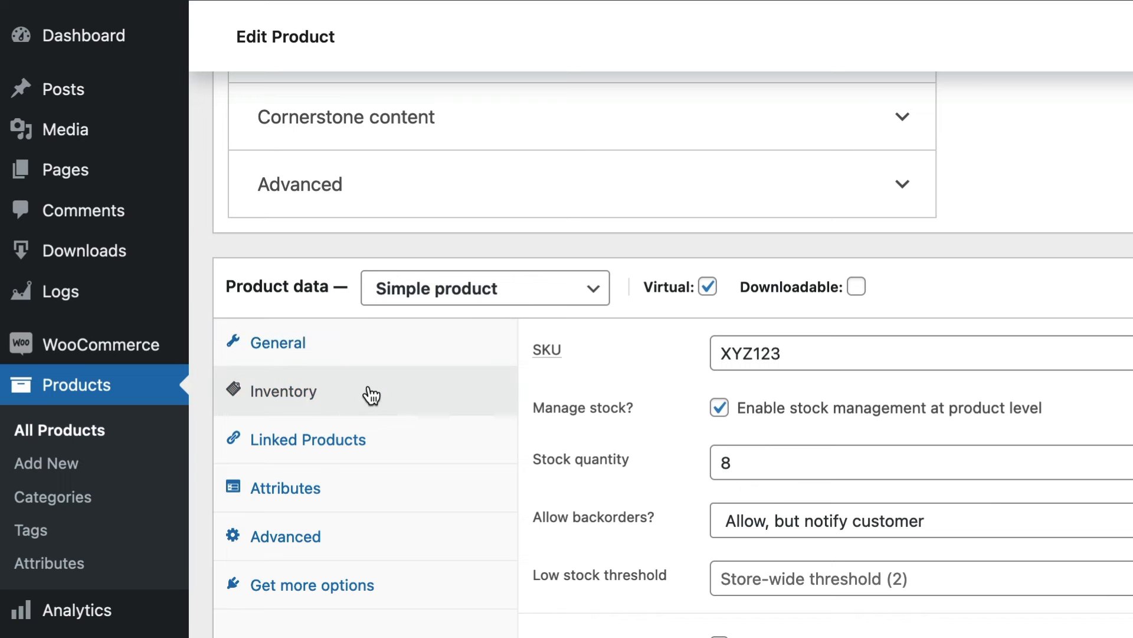
pyautogui.click(877, 348)
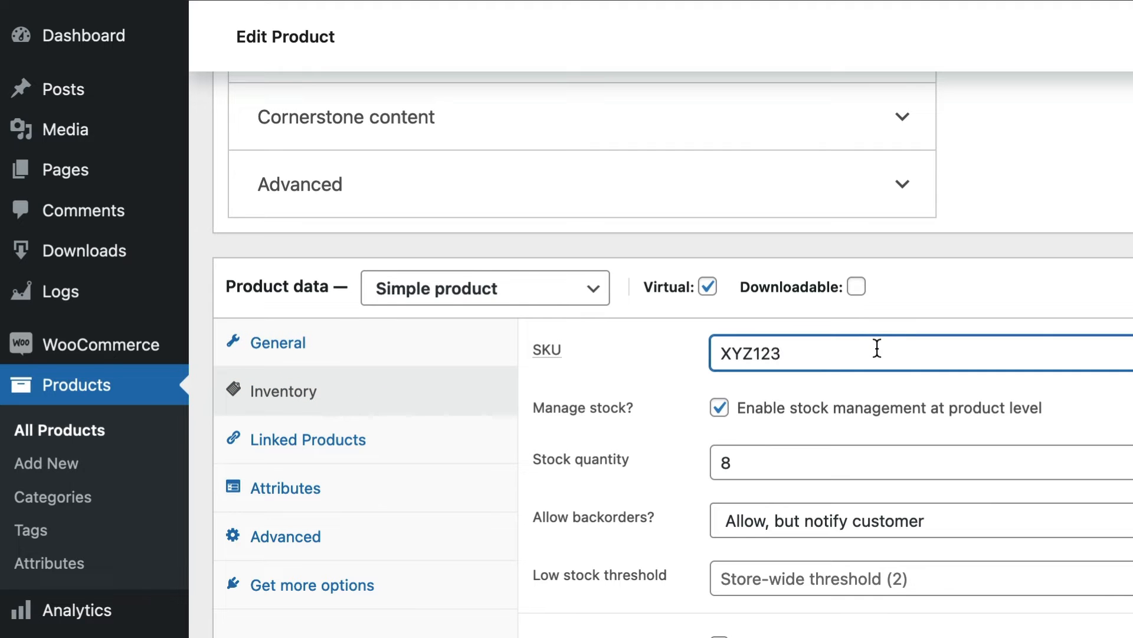
pyautogui.write('4')
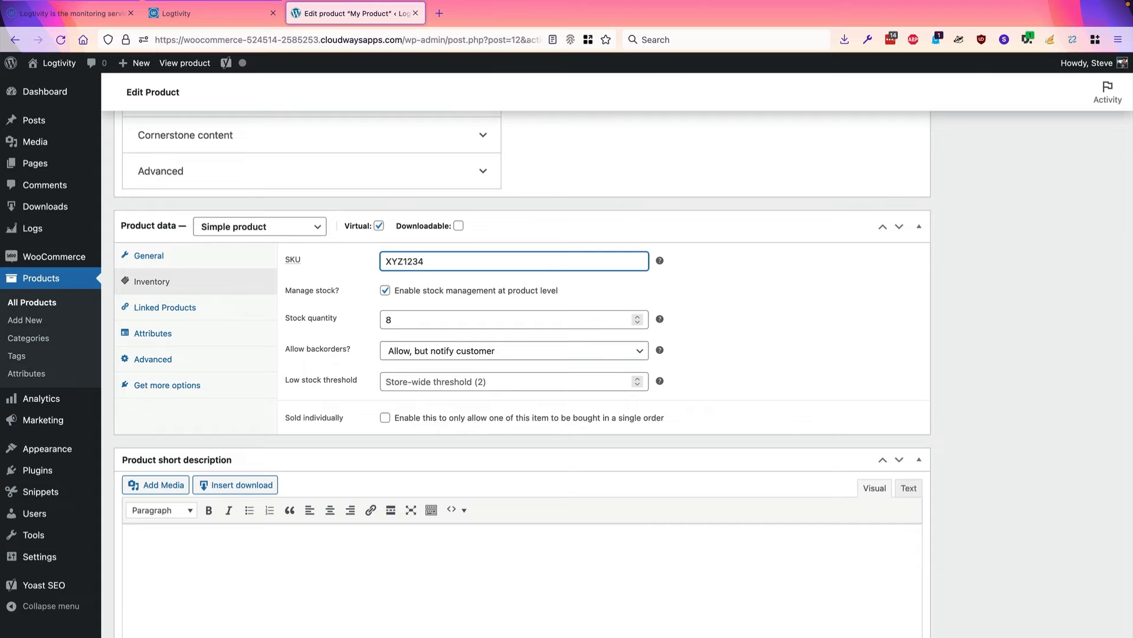
pyautogui.scroll(15, 846, 426)
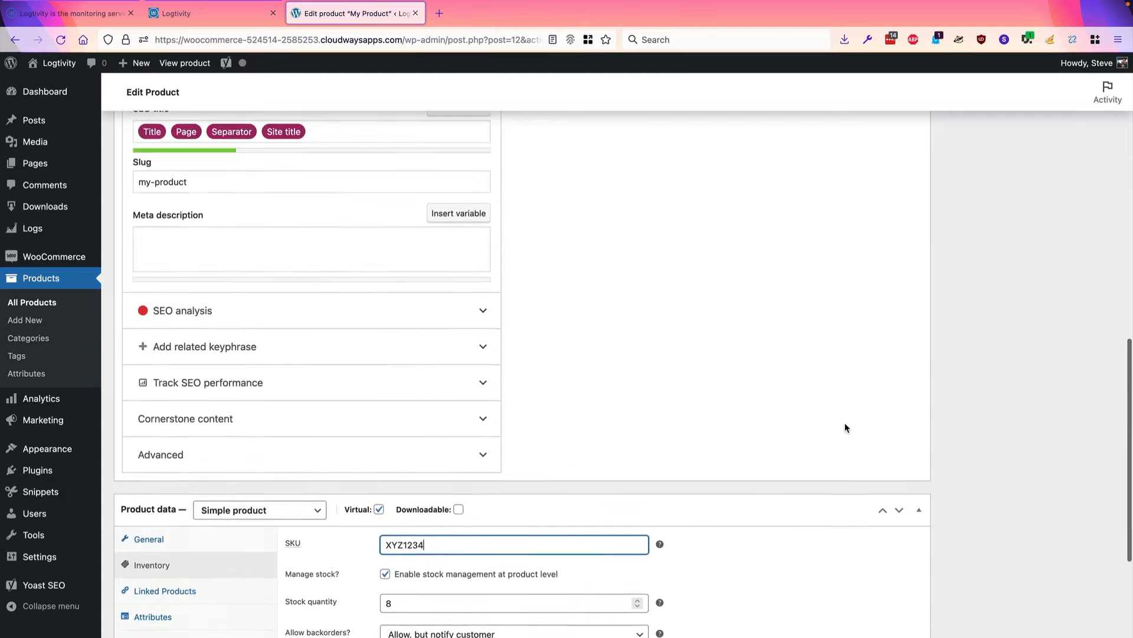
pyautogui.click(1094, 228)
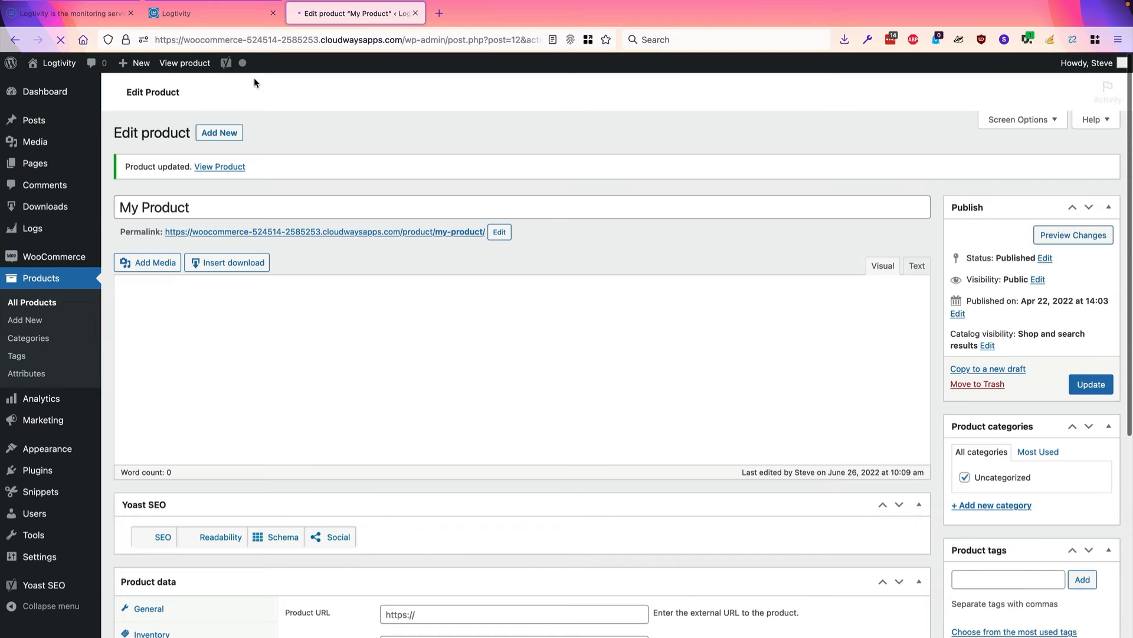
# Refresh the logs in the Logtivity web app and check the new and previous values in the latest _sku entry's details
pyautogui.click(182, 15)
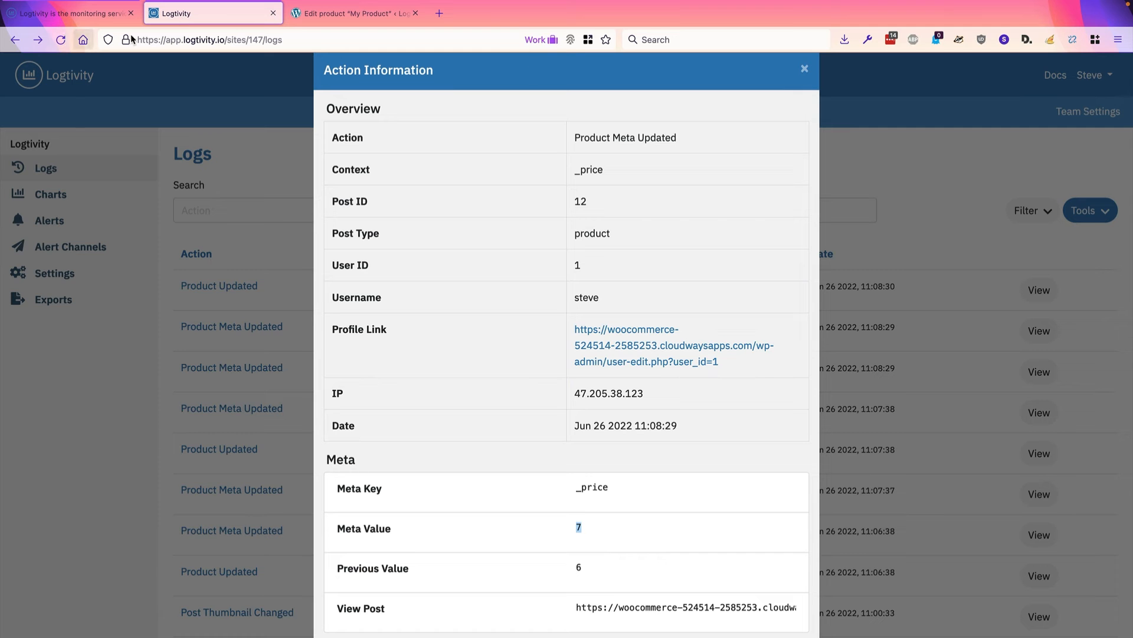
pyautogui.click(804, 69)
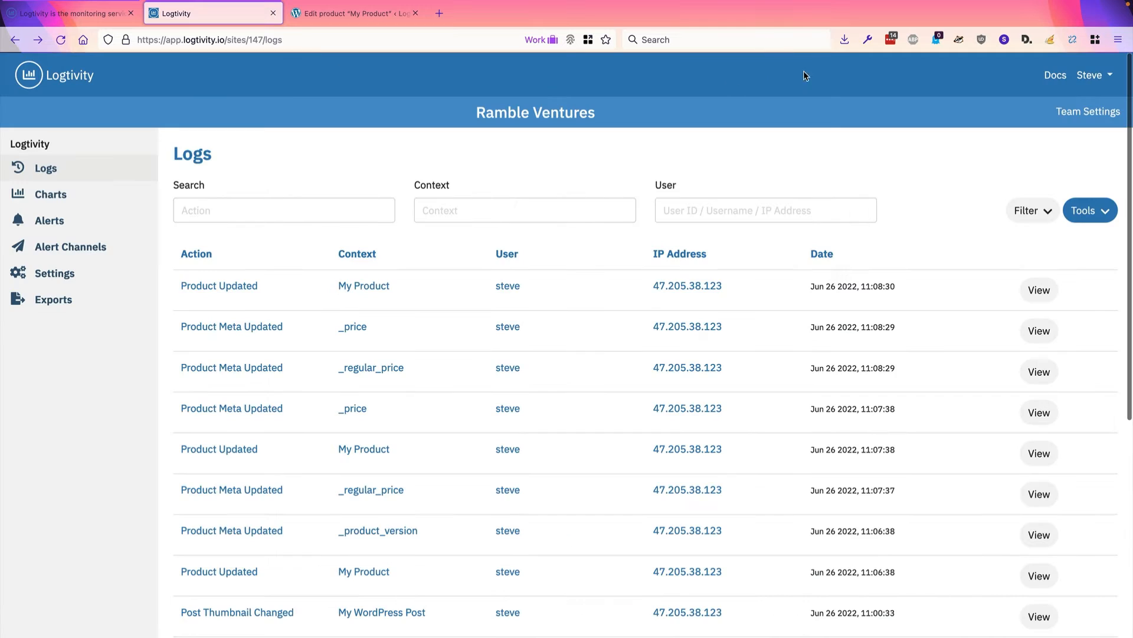
pyautogui.click(61, 40)
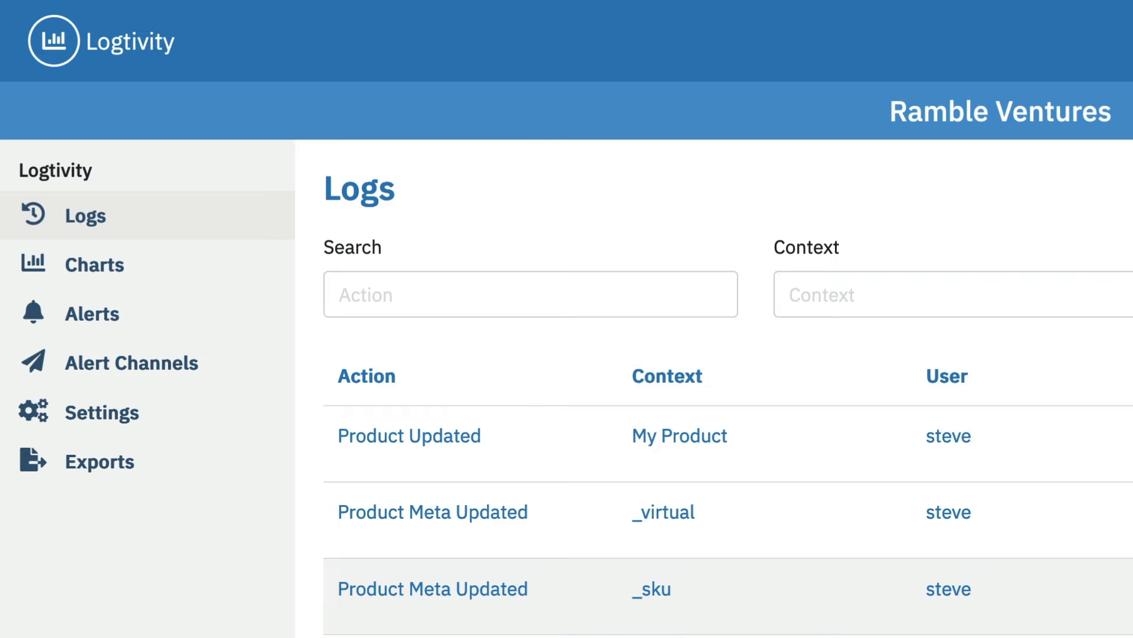
pyautogui.click(1037, 304)
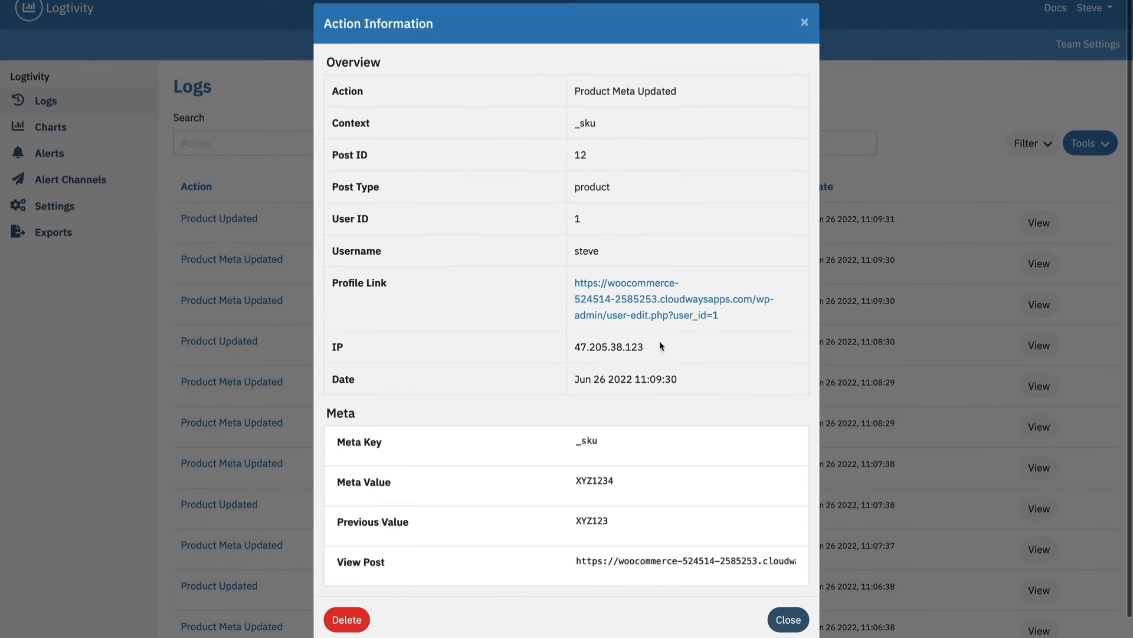
pyautogui.scroll(-2, 615, 432)
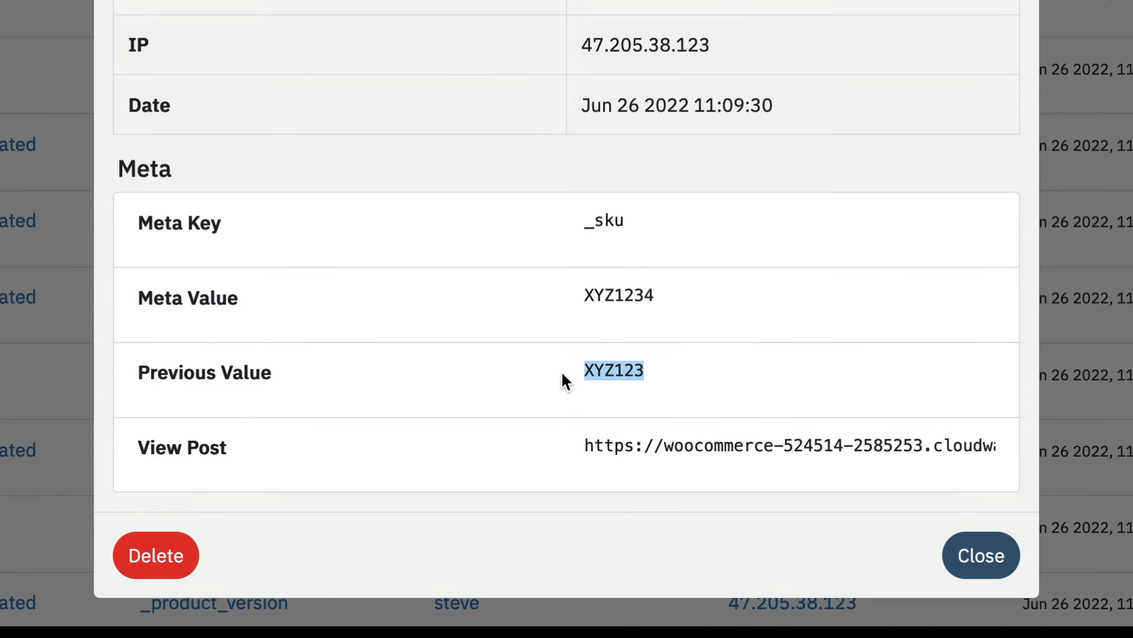
pyautogui.moveTo(690, 296); pyautogui.dragTo(570, 297)
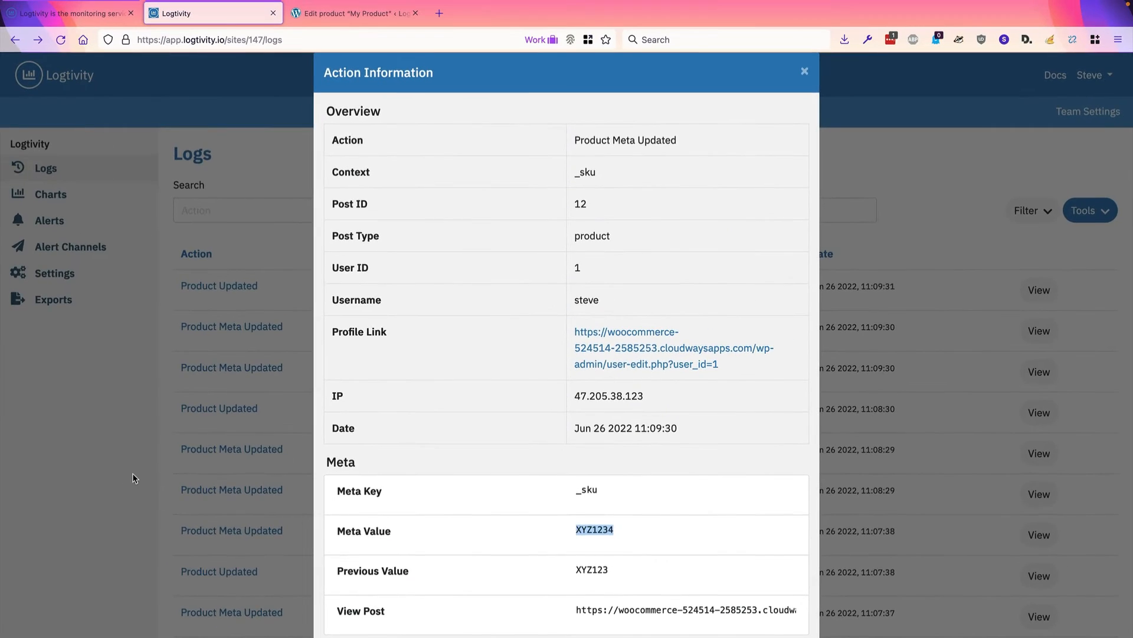
pyautogui.click(132, 473)
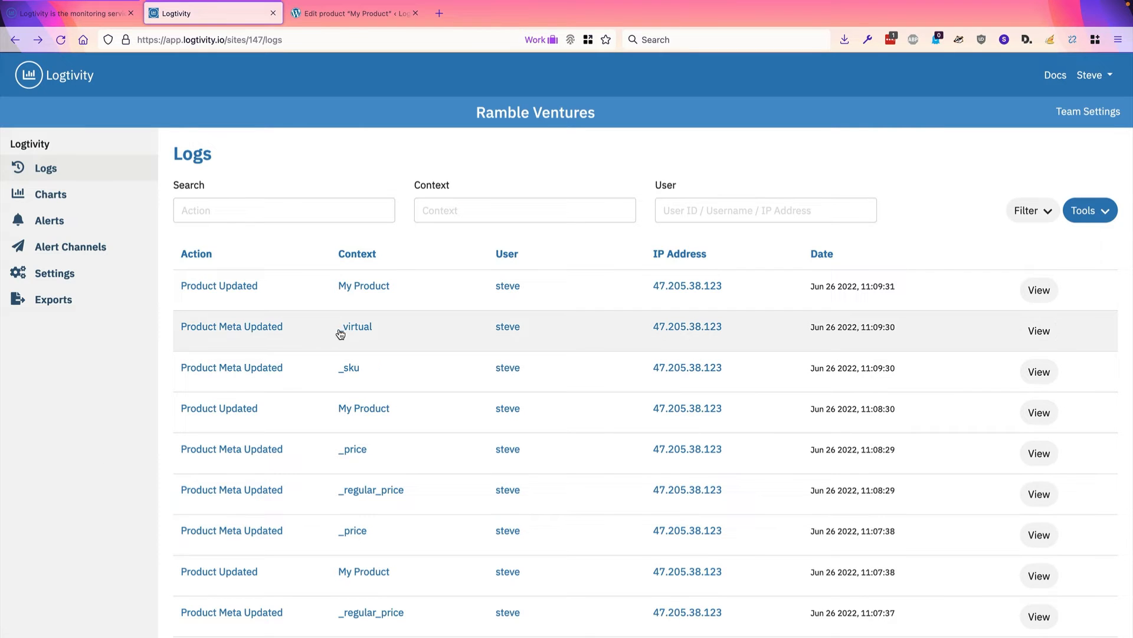
# Check the new and previous values in the details of the latest _virtual log entry
pyautogui.click(1033, 330)
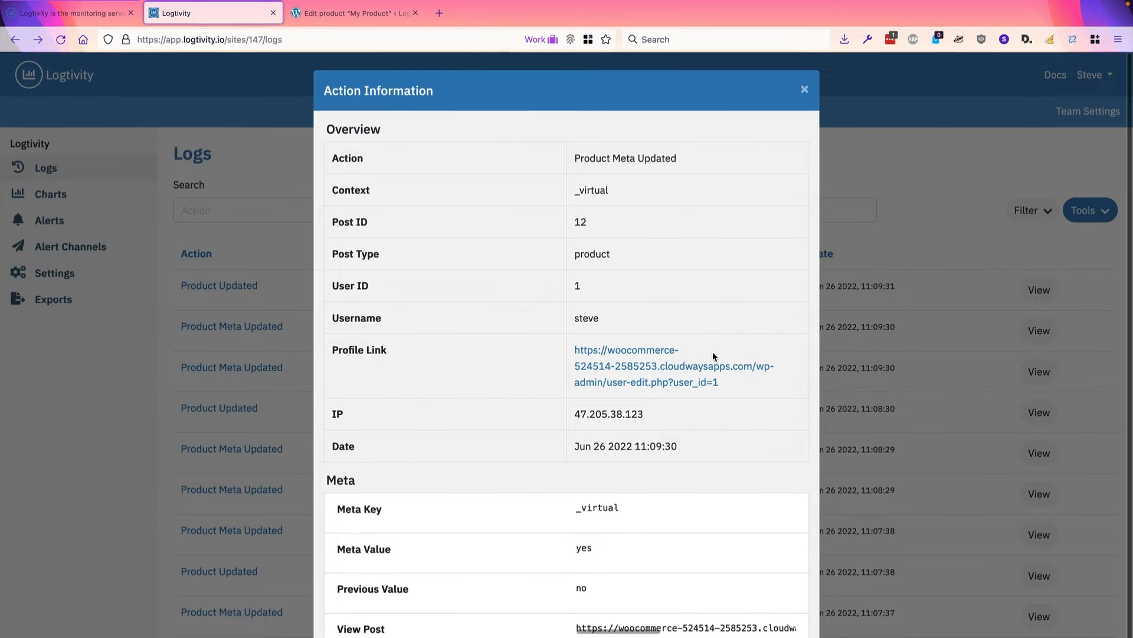
pyautogui.scroll(-1, 619, 418)
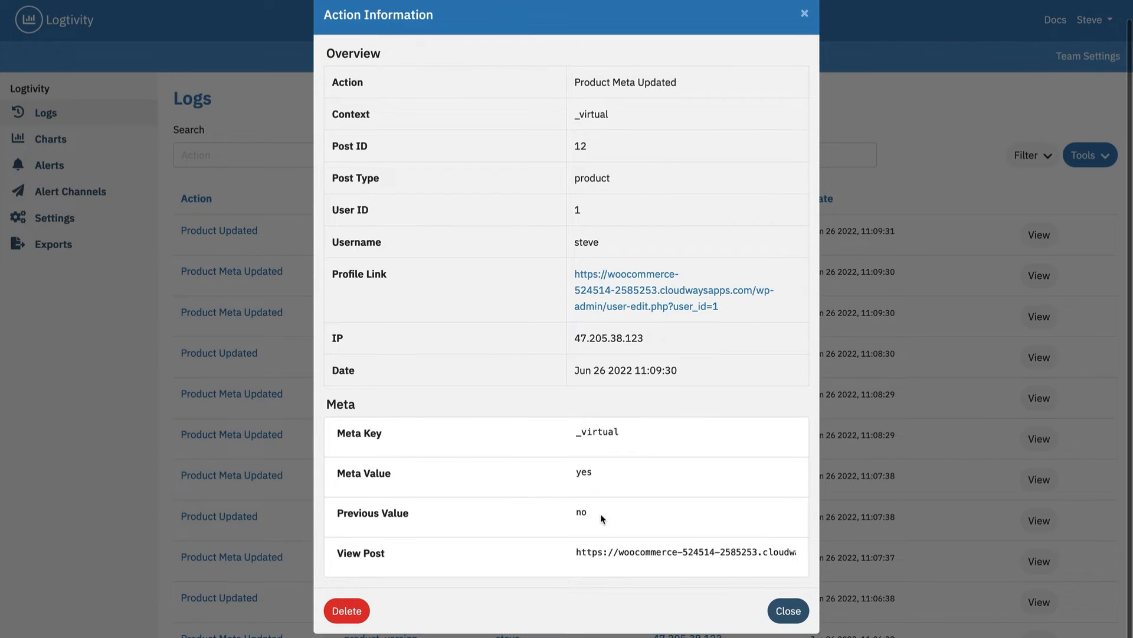
pyautogui.moveTo(601, 514); pyautogui.dragTo(571, 513)
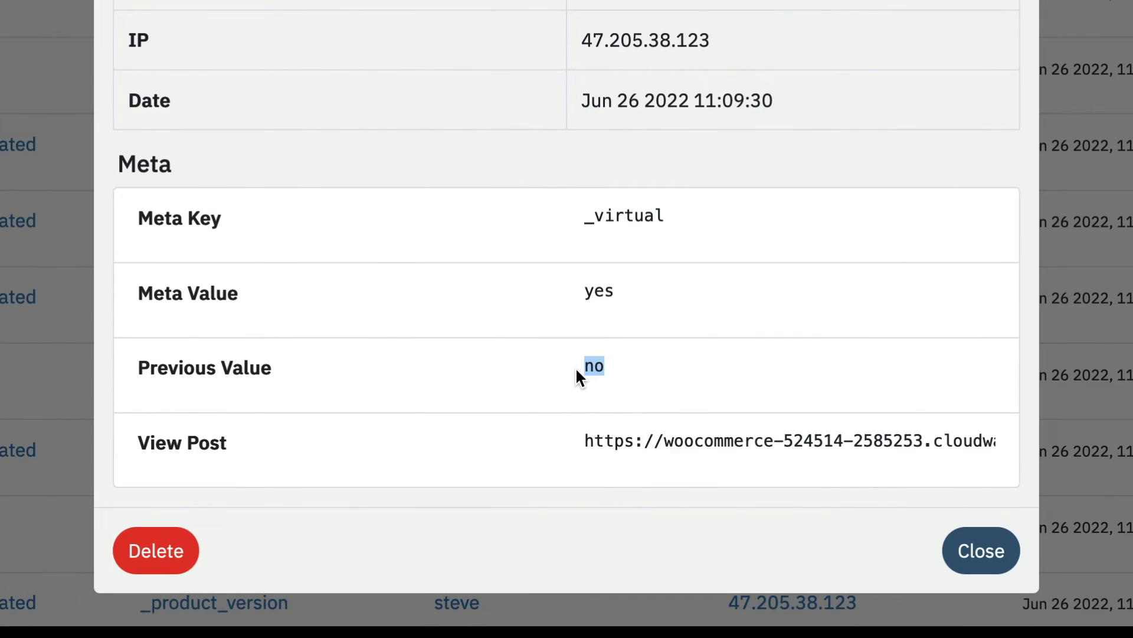
pyautogui.moveTo(629, 304); pyautogui.dragTo(579, 299)
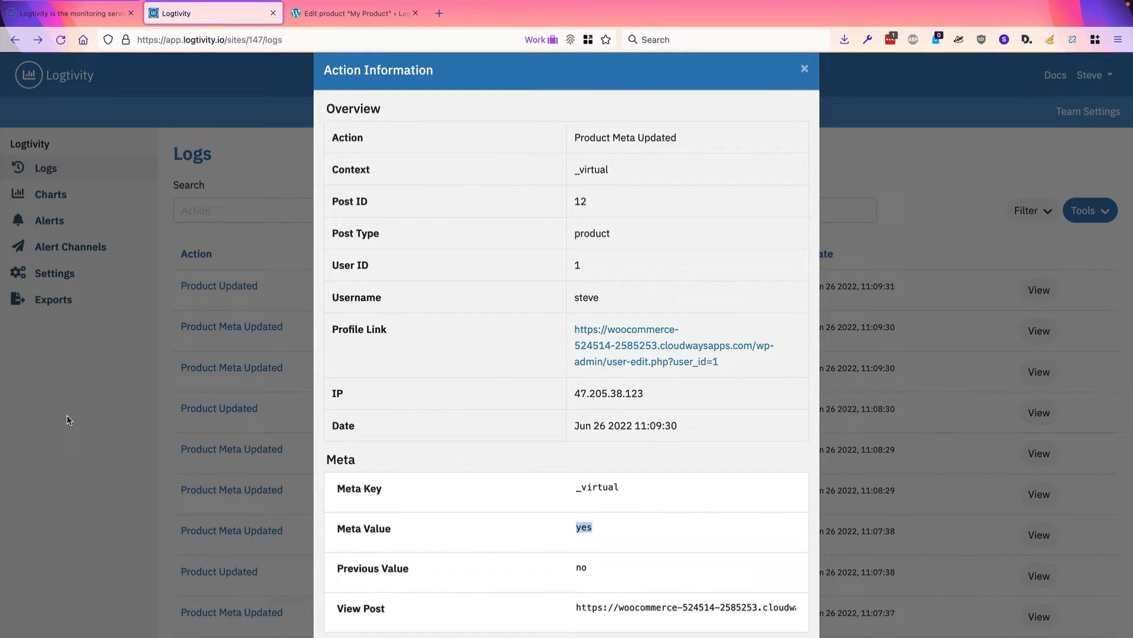
pyautogui.click(84, 413)
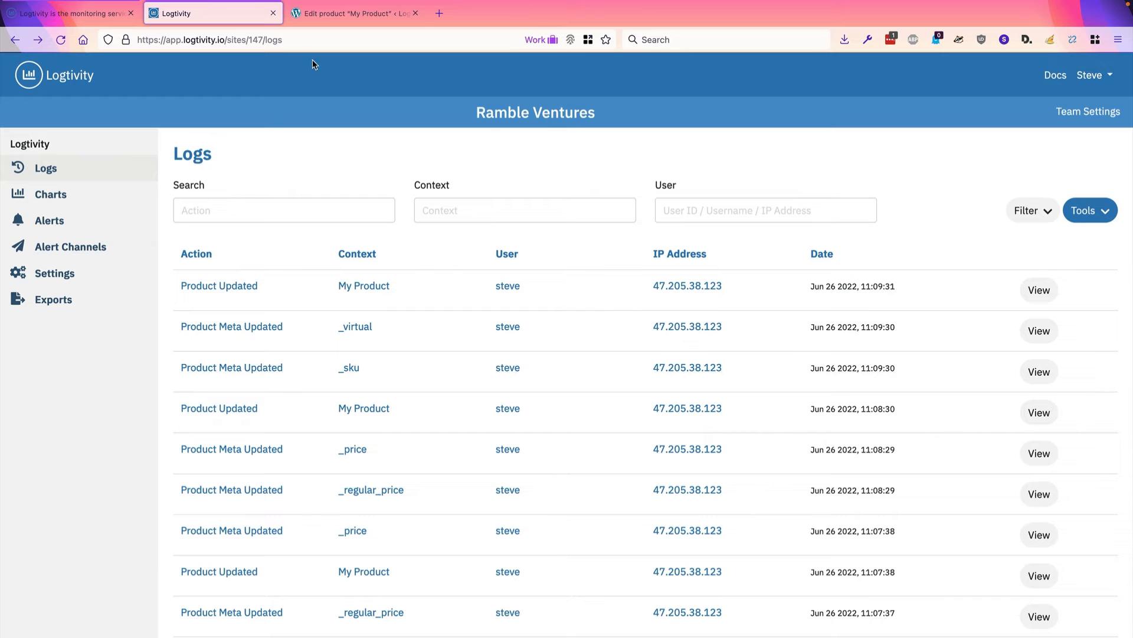
# Return to the WordPress admin and open My Product from the Easy Digital Downloads list for editing
pyautogui.click(334, 19)
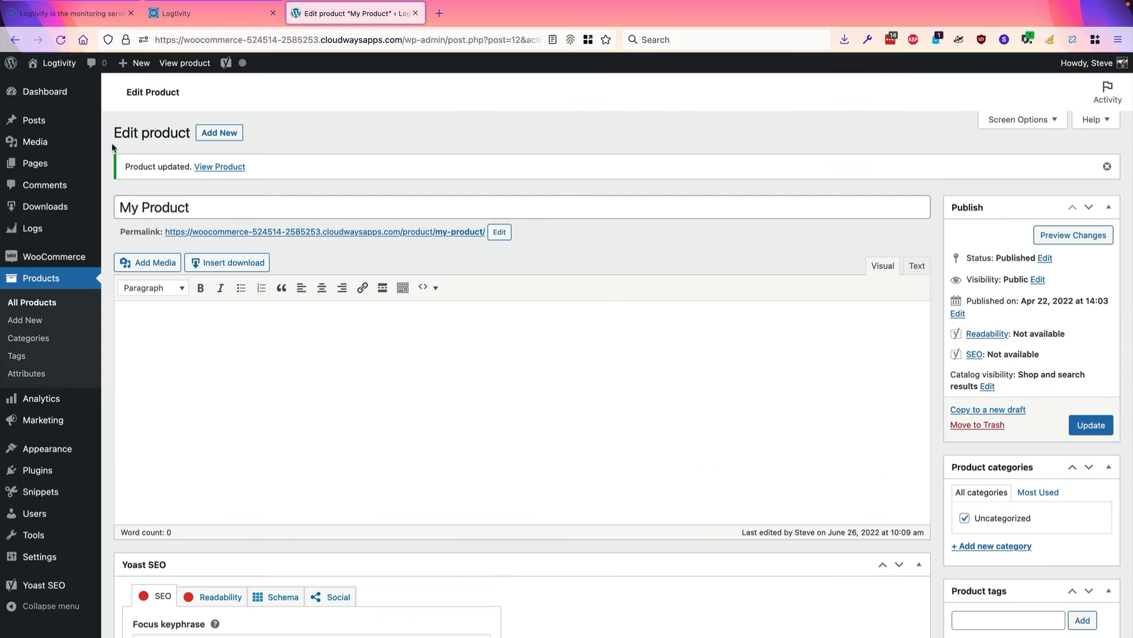
pyautogui.moveTo(53, 212)
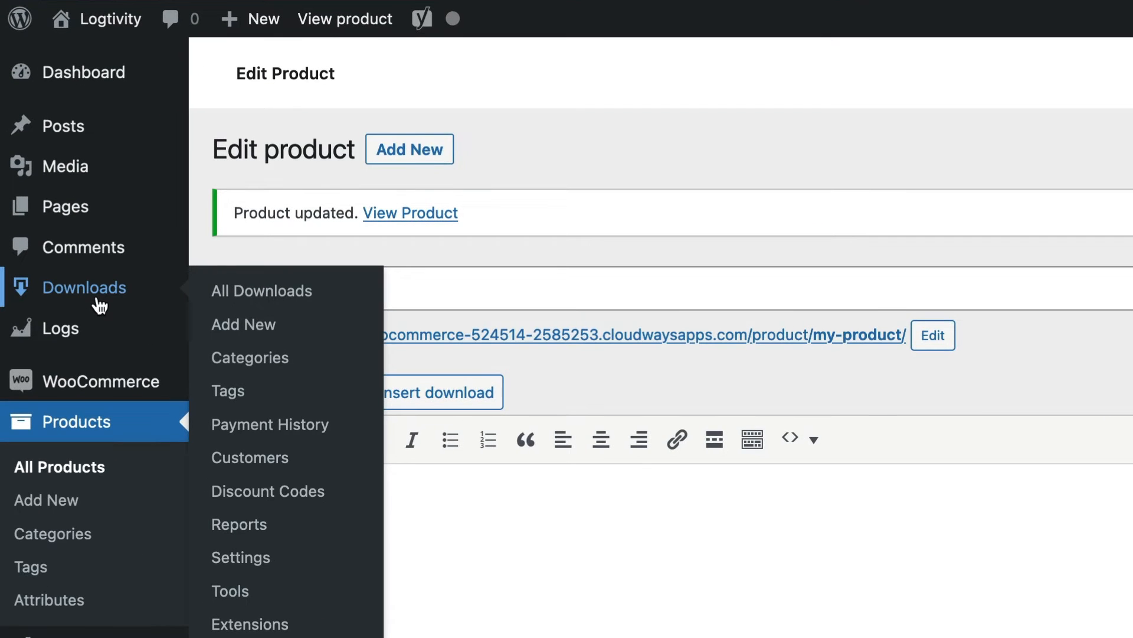
pyautogui.click(98, 300)
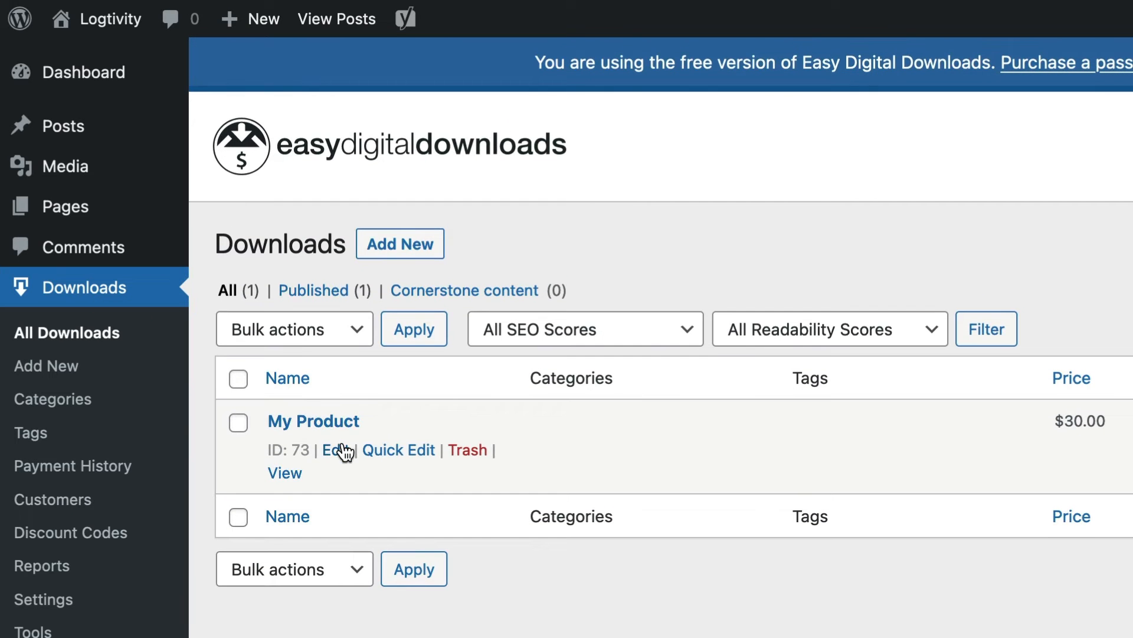
pyautogui.click(334, 450)
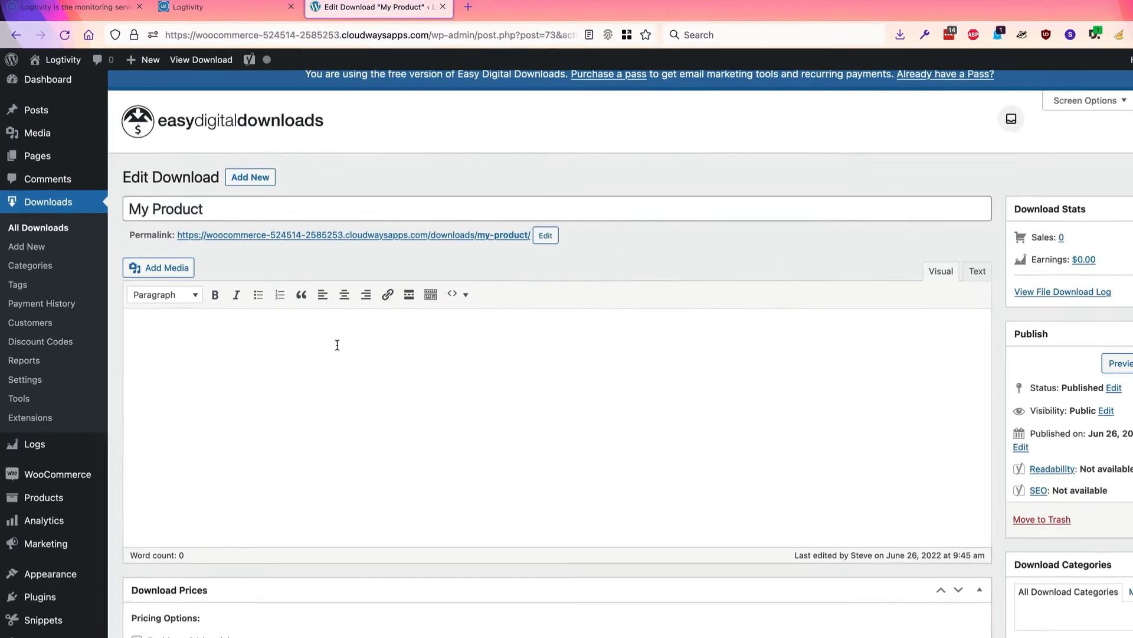
# Set the download's price to 40.00 dollars and update the download
pyautogui.scroll(-2, 593, 518)
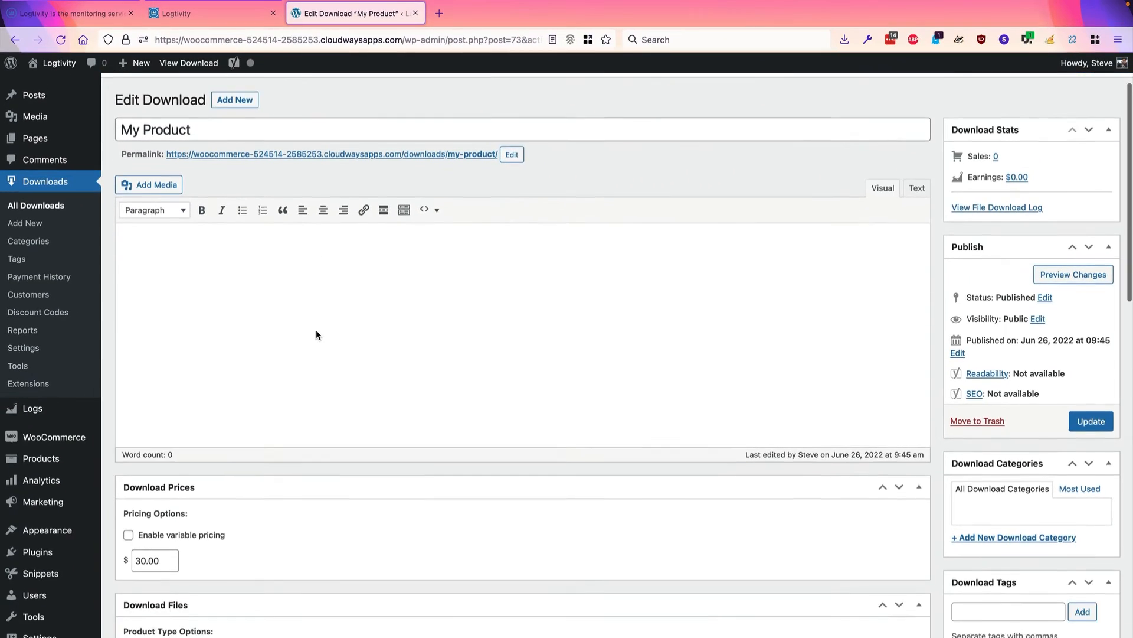
pyautogui.scroll(-10, 316, 334)
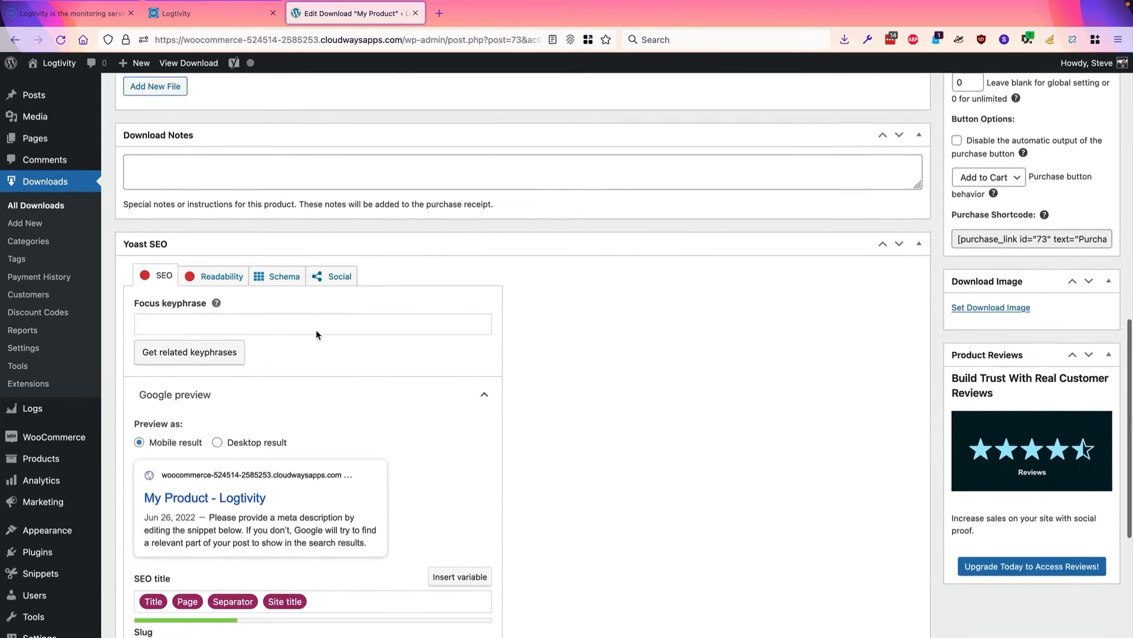
pyautogui.scroll(-8, 316, 334)
pyautogui.scroll(1, 317, 334)
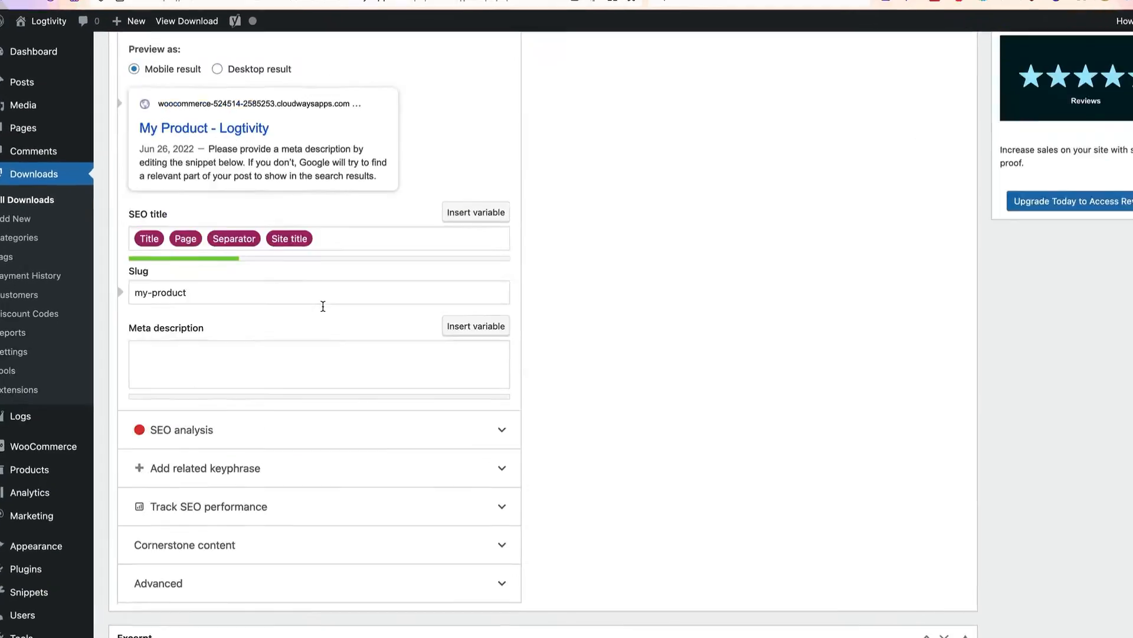
pyautogui.scroll(10, 323, 306)
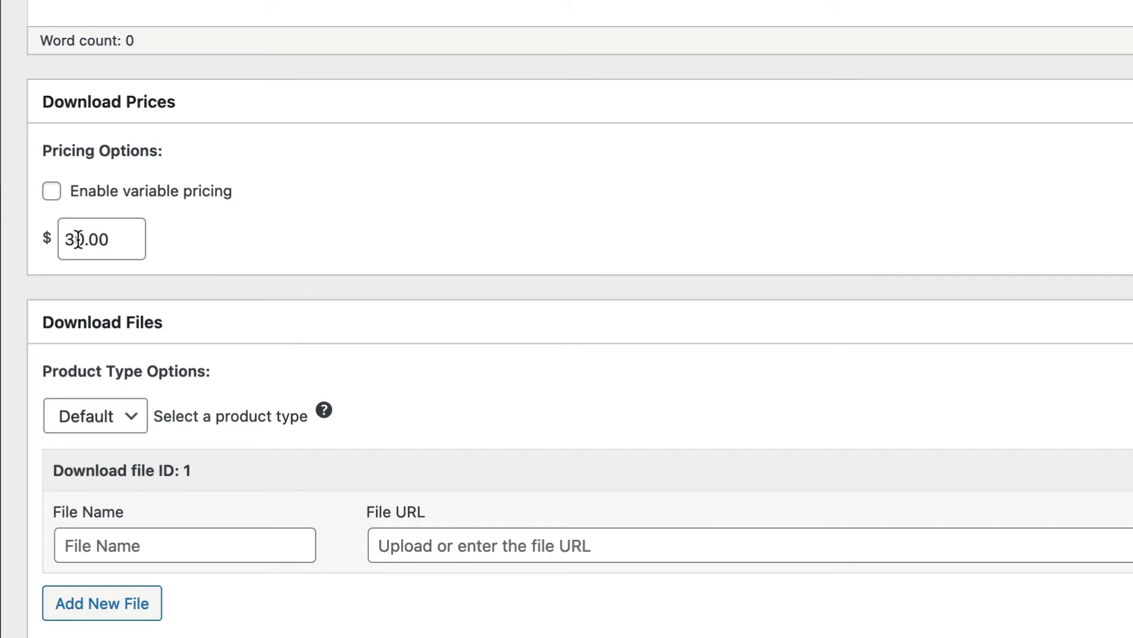
pyautogui.moveTo(73, 239); pyautogui.dragTo(56, 239)
pyautogui.write('4')
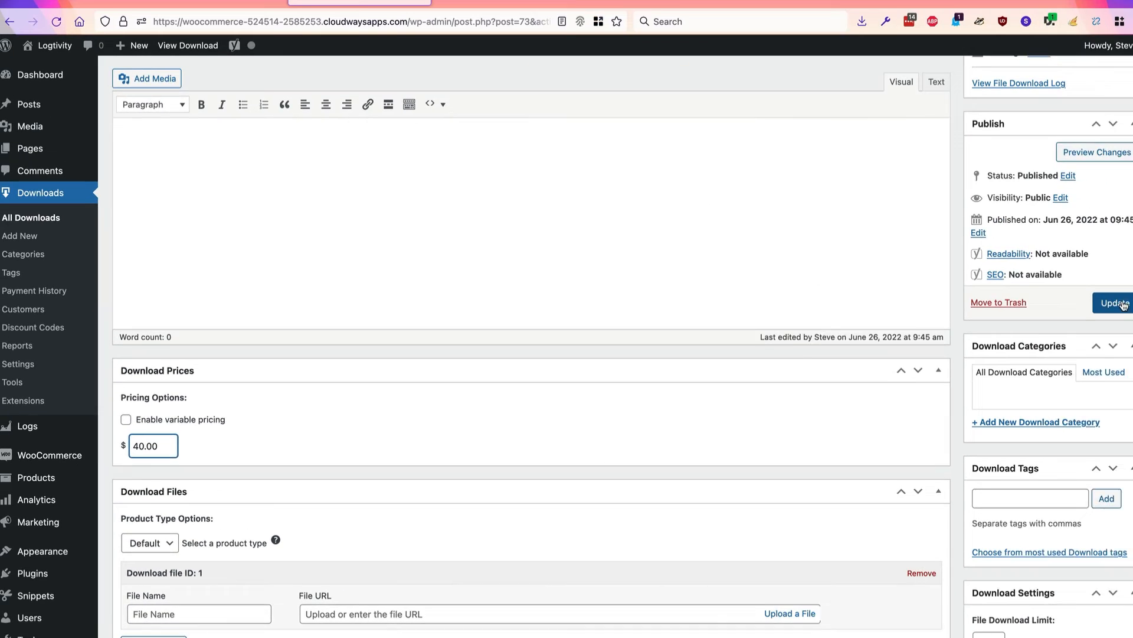
pyautogui.click(1098, 314)
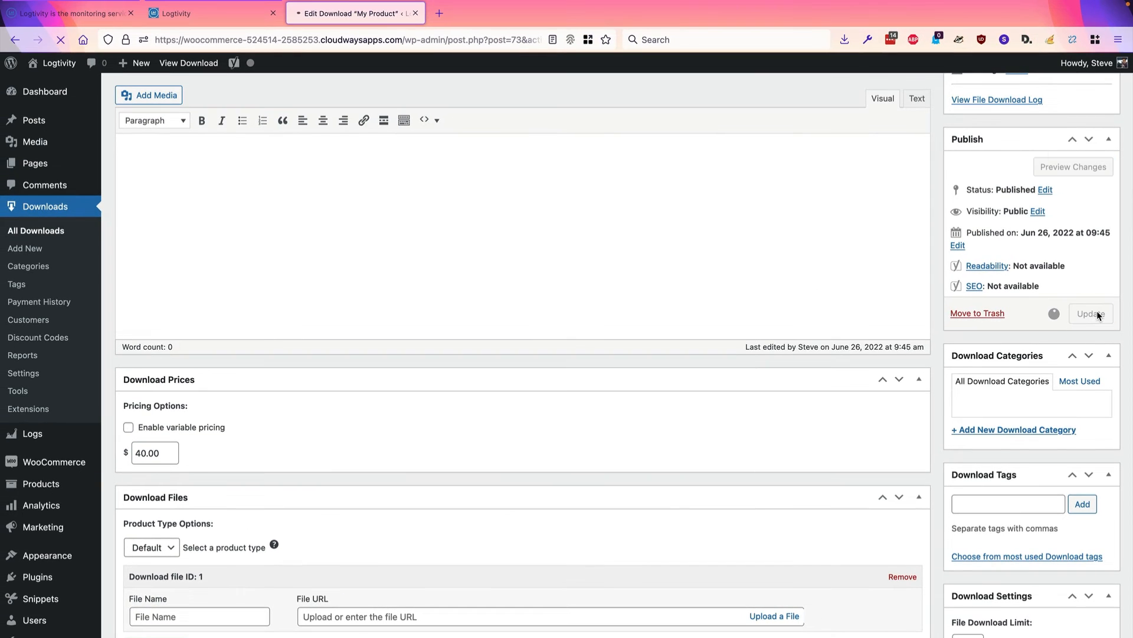
# Refresh the logs in the Logtivity web app and check the new and previous values in the edd_price entry's details
pyautogui.click(208, 17)
pyautogui.click(58, 44)
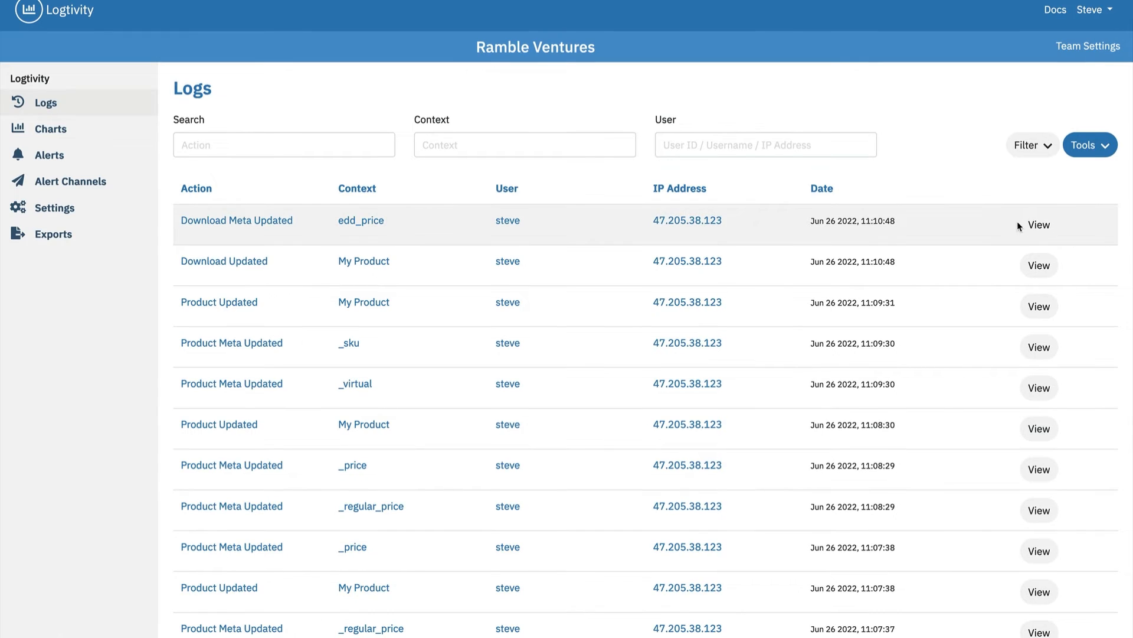
pyautogui.click(1034, 227)
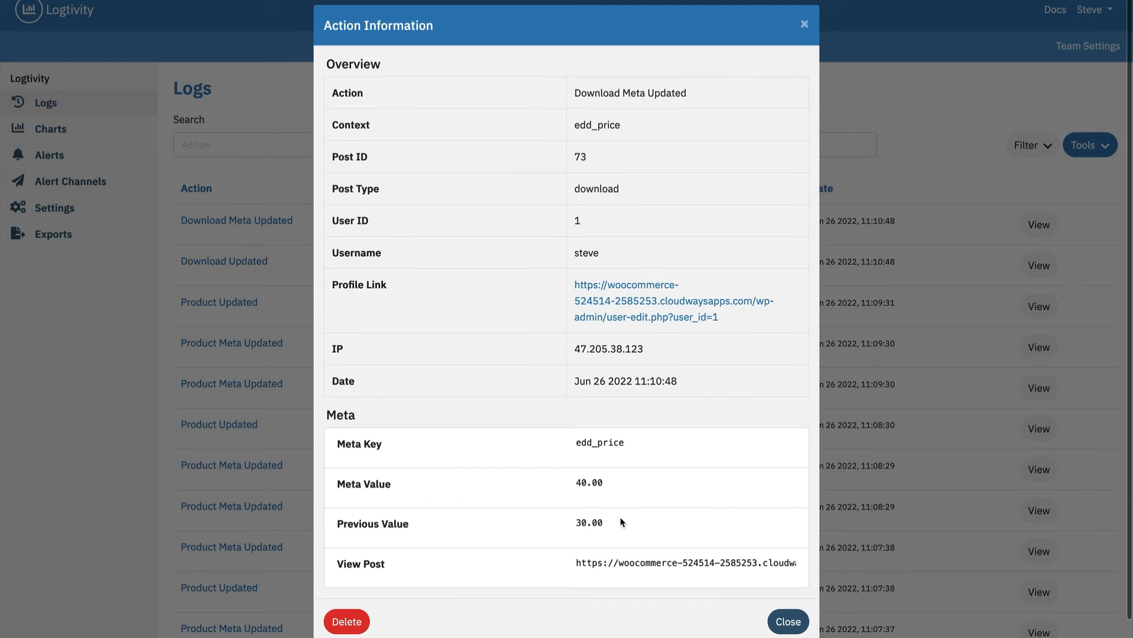
pyautogui.moveTo(619, 524); pyautogui.dragTo(576, 511)
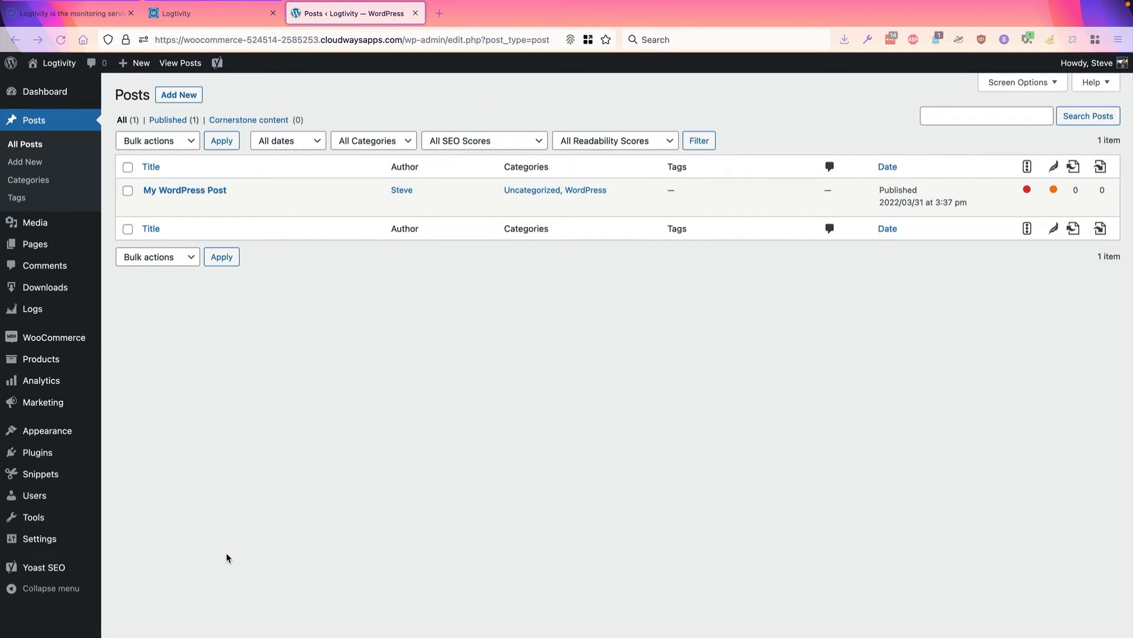
# Open My WordPress Post for editing in WordPress and set its Yoast SEO focus keyphrase to WordPress
pyautogui.moveTo(52, 567)
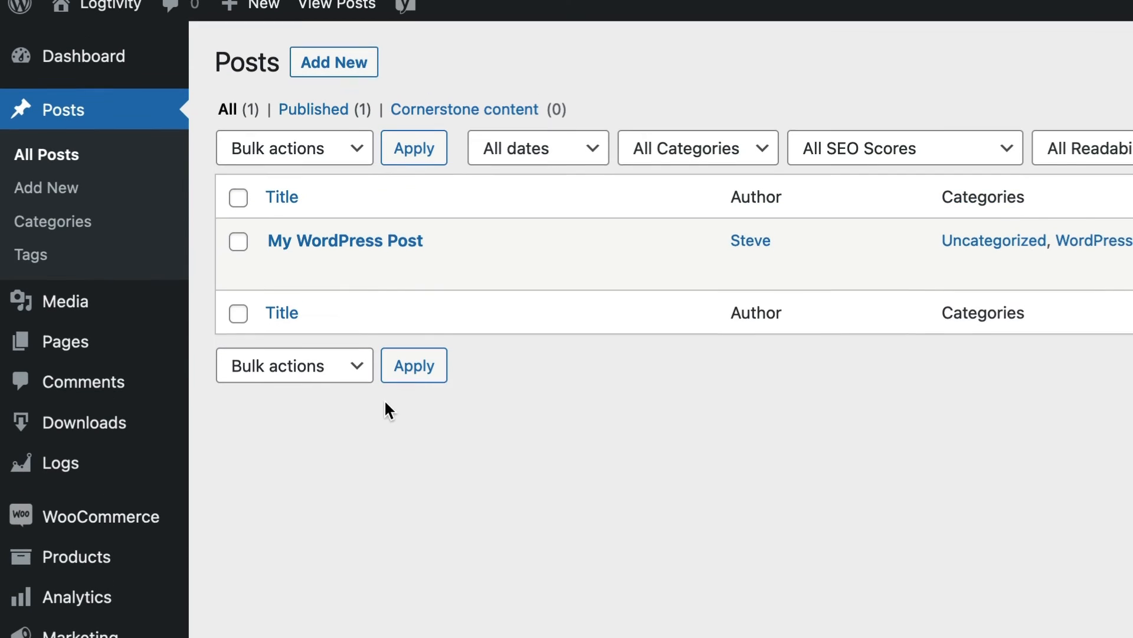
pyautogui.click(282, 287)
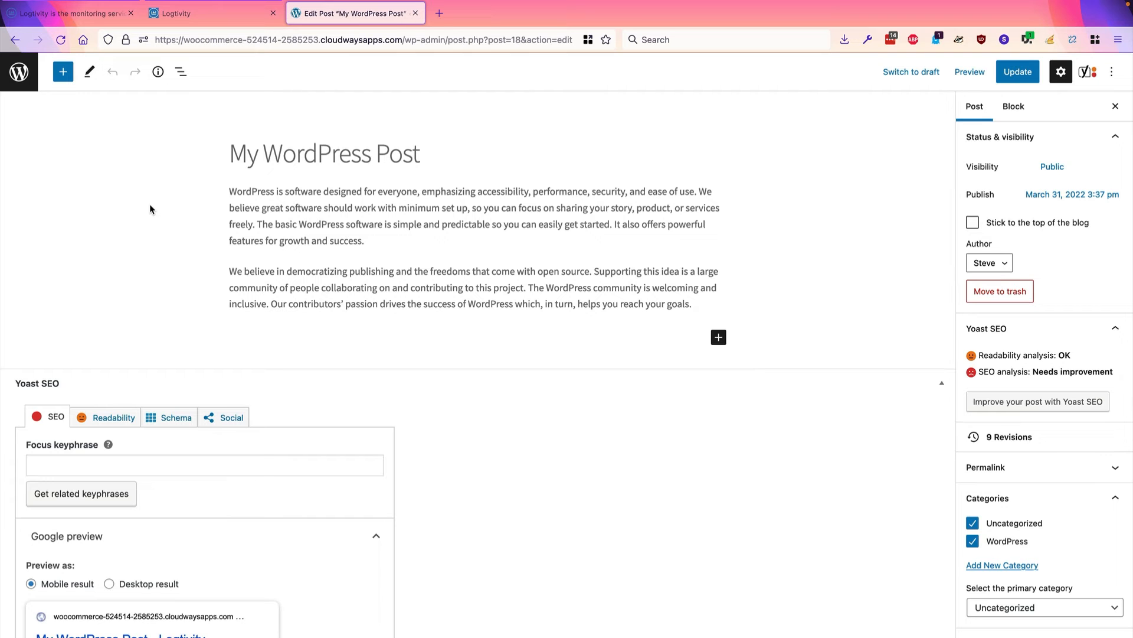
pyautogui.click(113, 472)
pyautogui.write('WordPress')
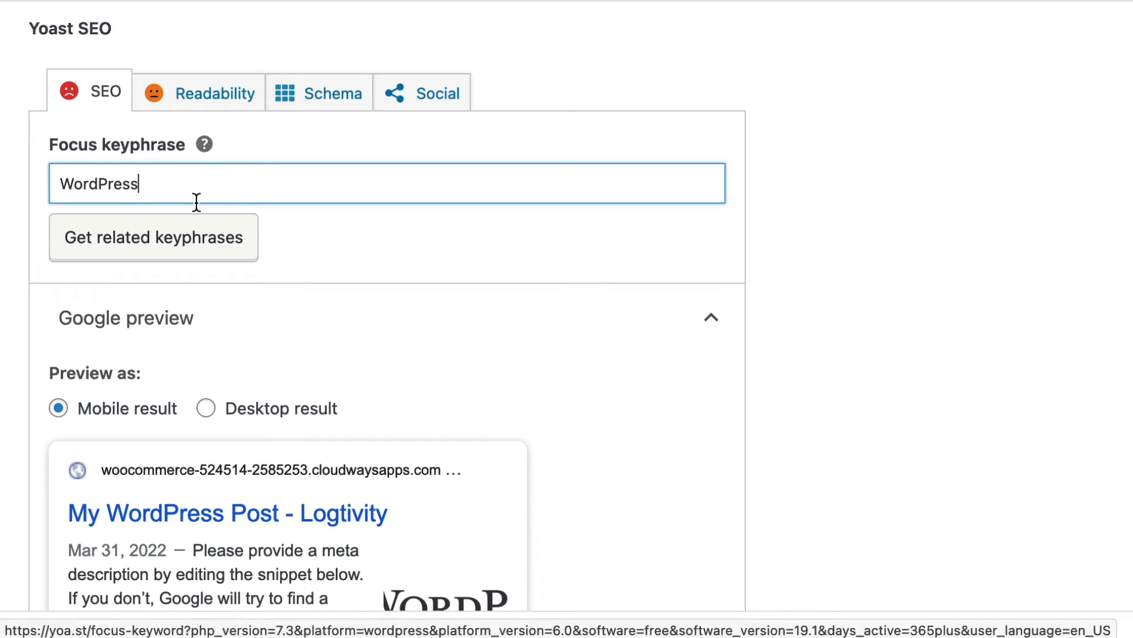
pyautogui.scroll(-3, 425, 266)
pyautogui.scroll(-1, 423, 257)
pyautogui.scroll(5, 425, 253)
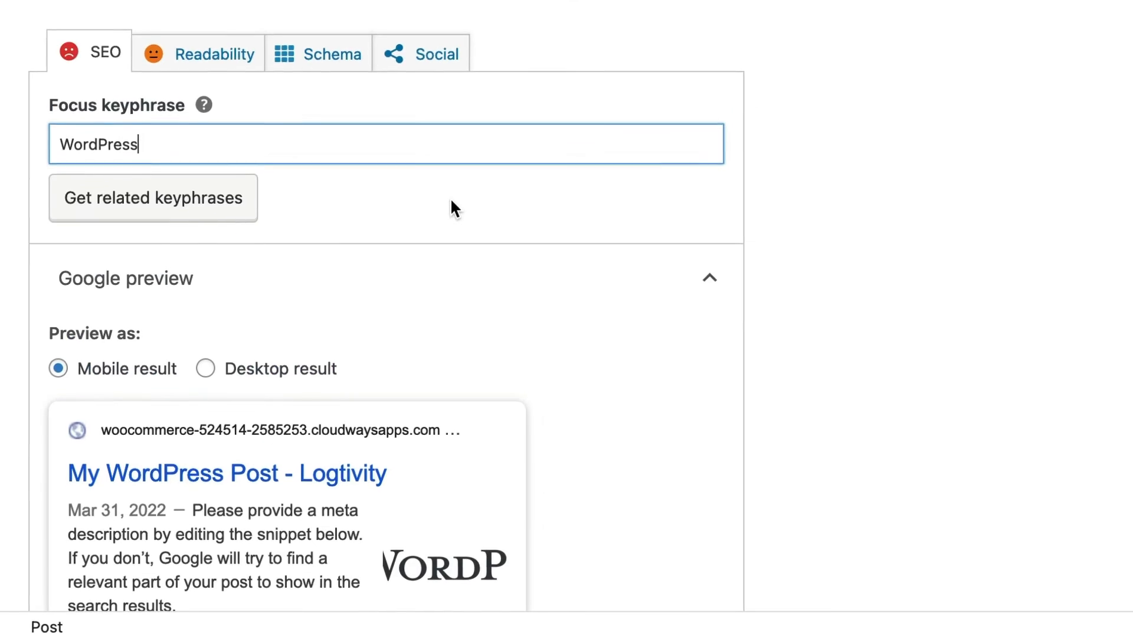
pyautogui.click(228, 169)
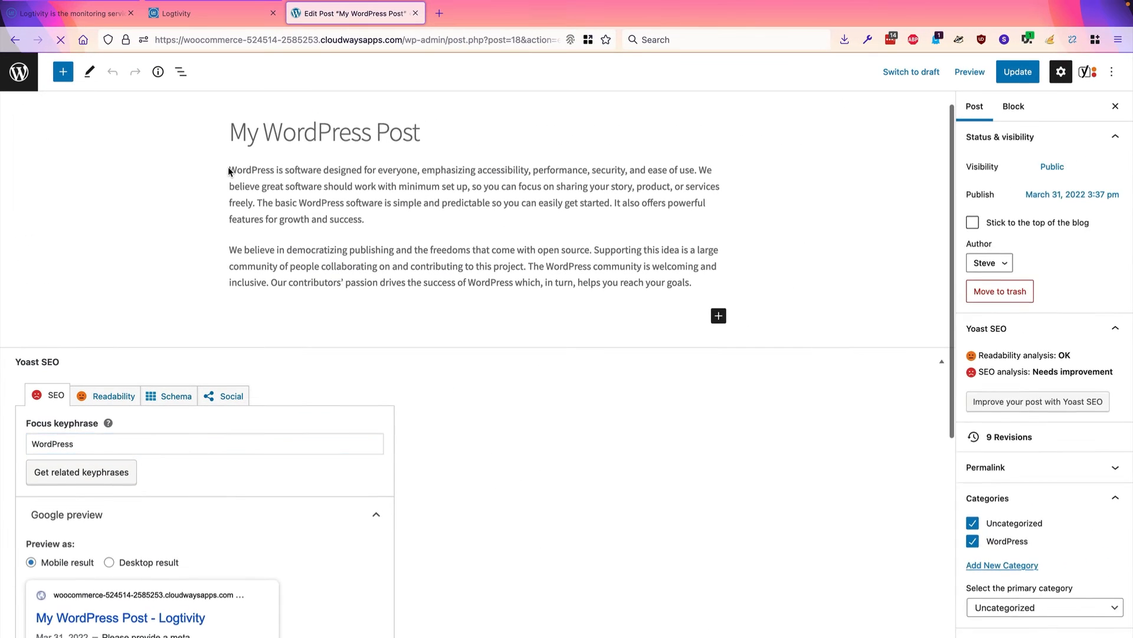
# Copy the post's opening sentence, from "WordPress is software designed for everyone" to "ease of use.", into the Yoast SEO meta description
pyautogui.moveTo(228, 171); pyautogui.dragTo(689, 175)
pyautogui.scroll(-5, 519, 372)
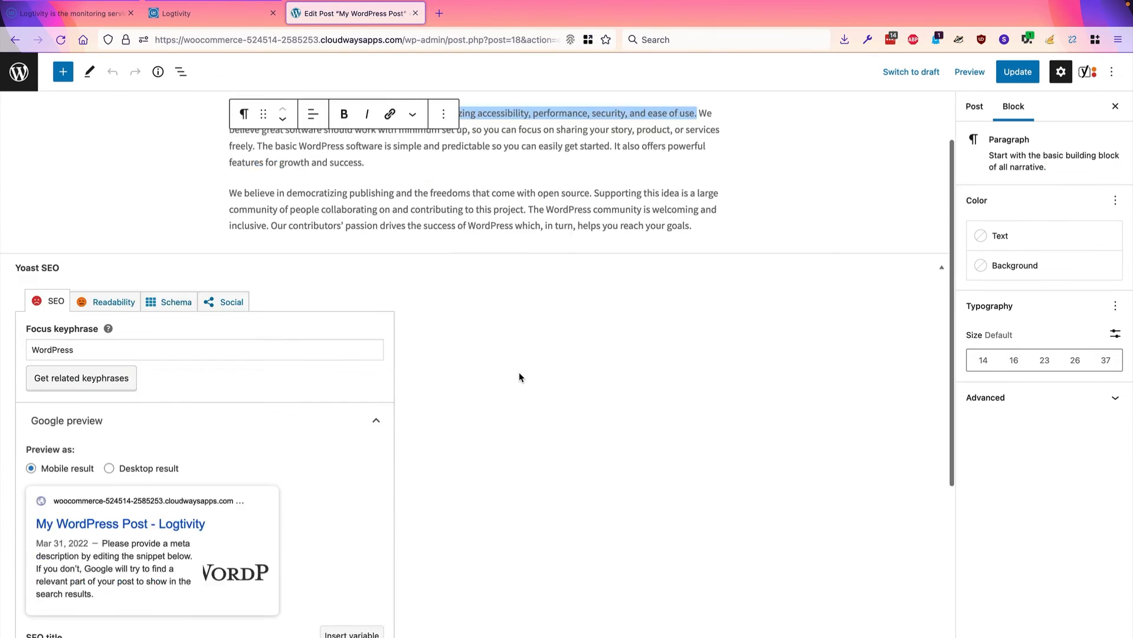
pyautogui.click(86, 550)
pyautogui.write('WordPress is software designed for everyone, emphasizing accessibility, performance, security, and ease of use.')
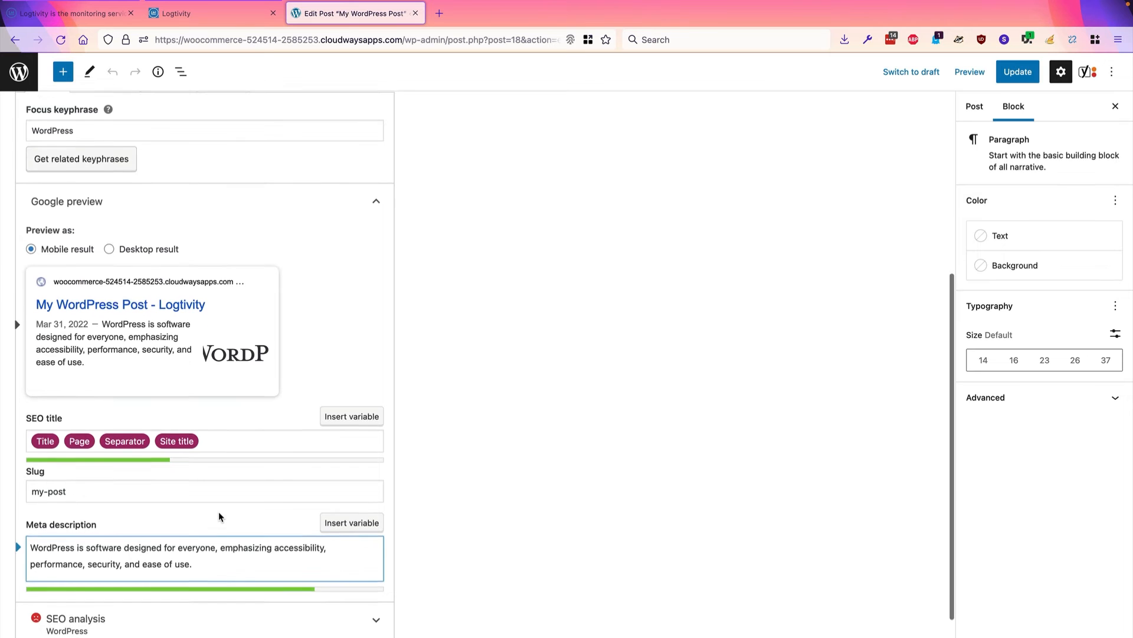
# Add a "WordPress Info" heading between the post's two paragraphs and update the post
pyautogui.scroll(5, 408, 230)
pyautogui.click(405, 238)
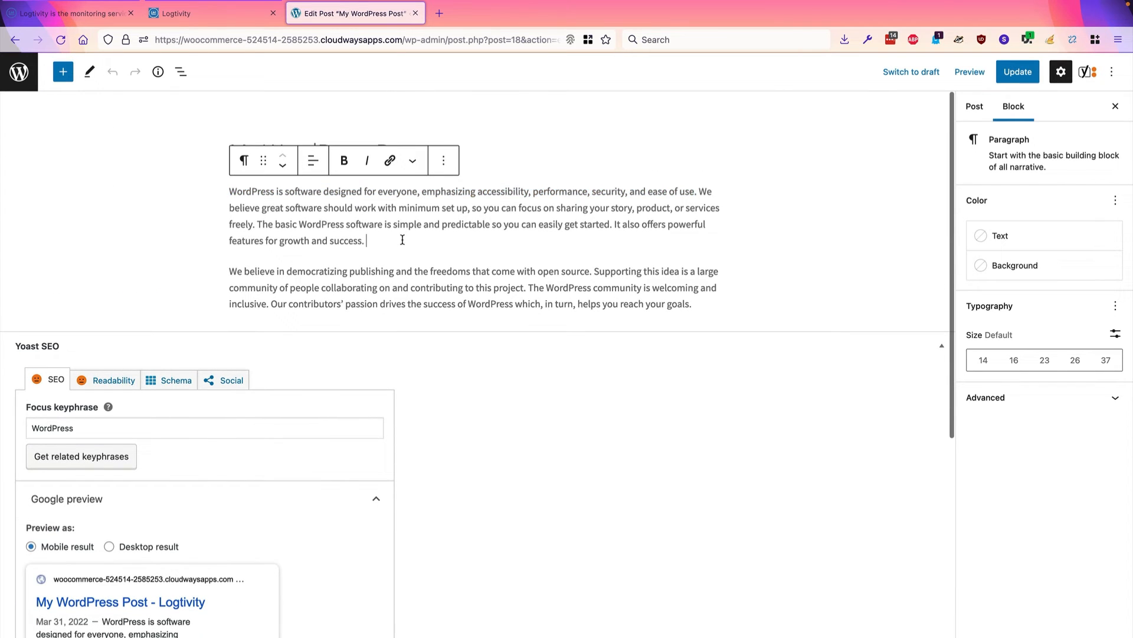
pyautogui.press('Return')
pyautogui.write('WordPress Info')
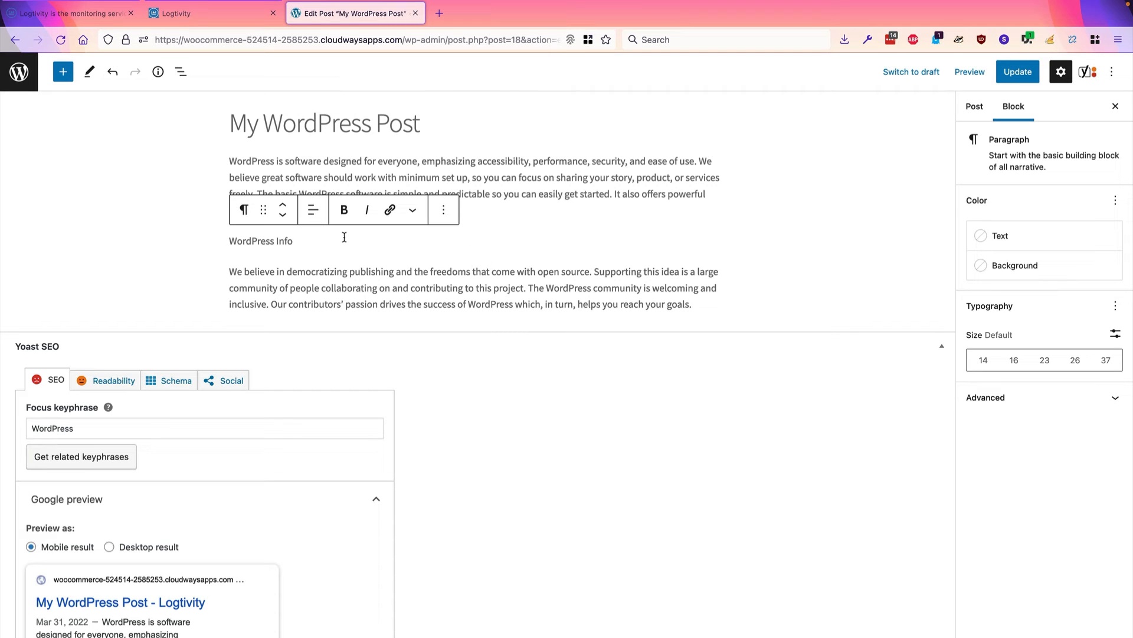
pyautogui.moveTo(344, 239); pyautogui.dragTo(229, 241)
pyautogui.click(244, 210)
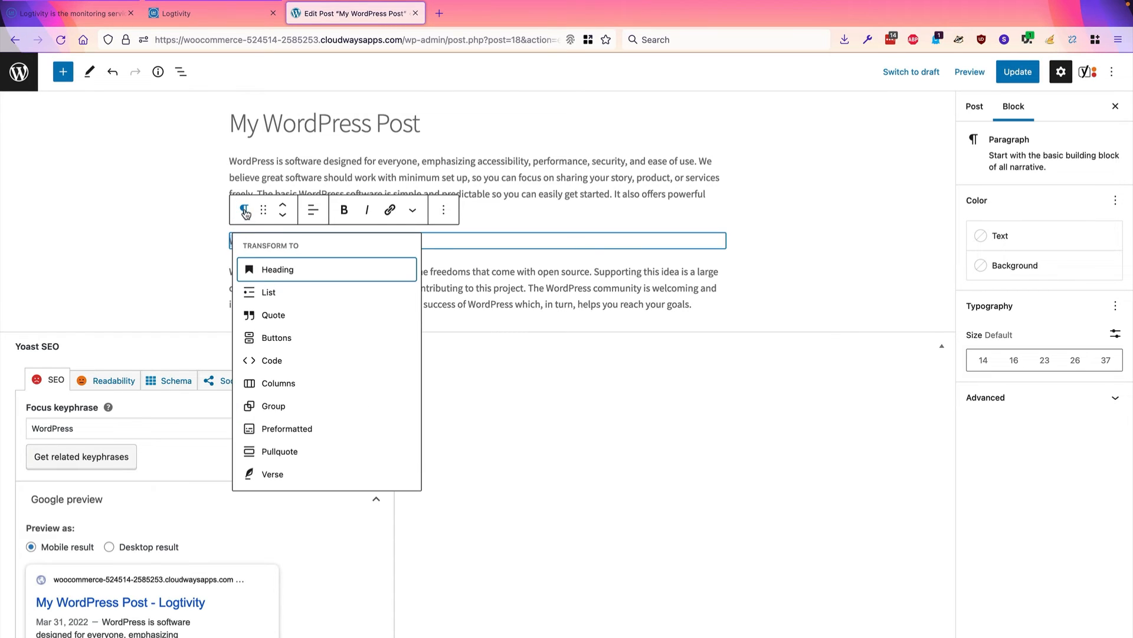
pyautogui.click(265, 266)
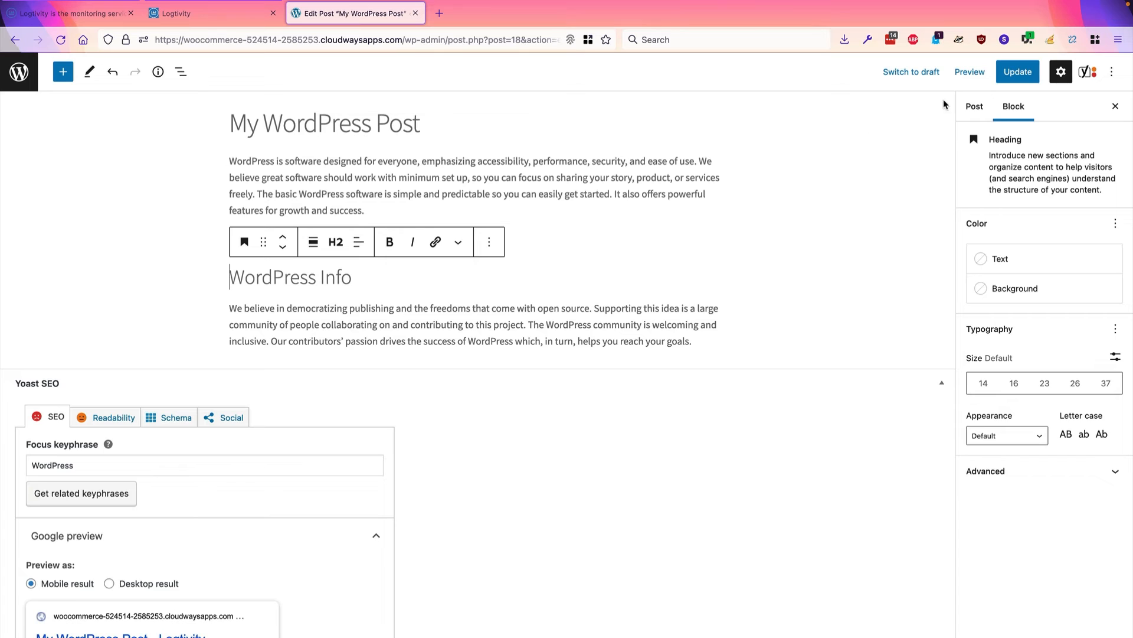
pyautogui.click(1019, 74)
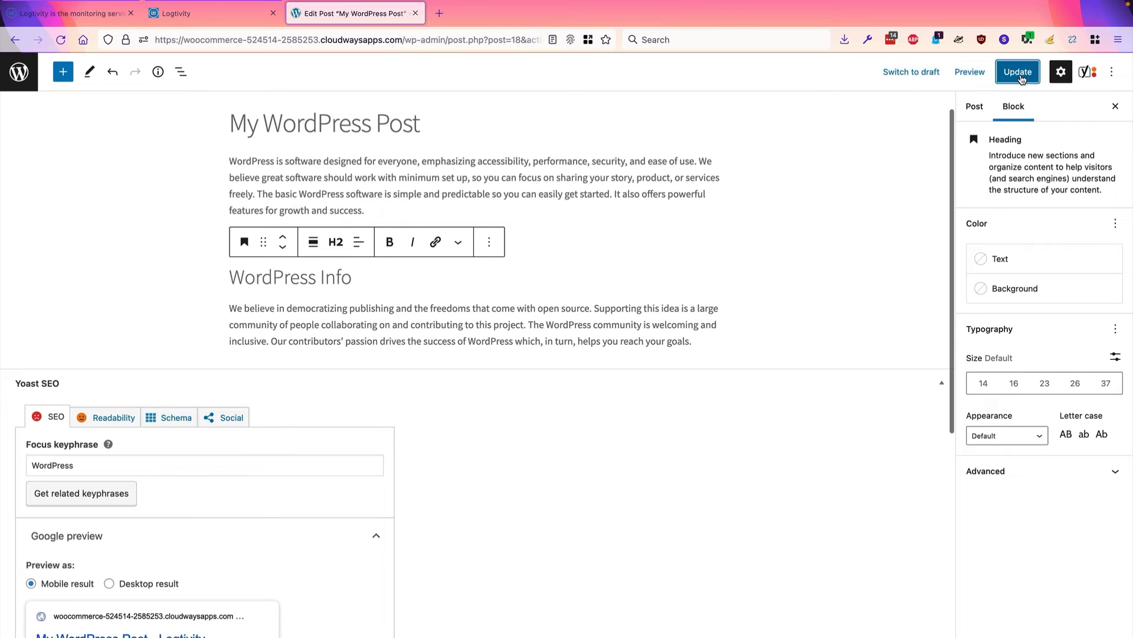
# Refresh the logs in the Logtivity web app and check the new and previous values in the upper _yoast_wpseo_content_score entry's details
pyautogui.click(200, 17)
pyautogui.click(65, 42)
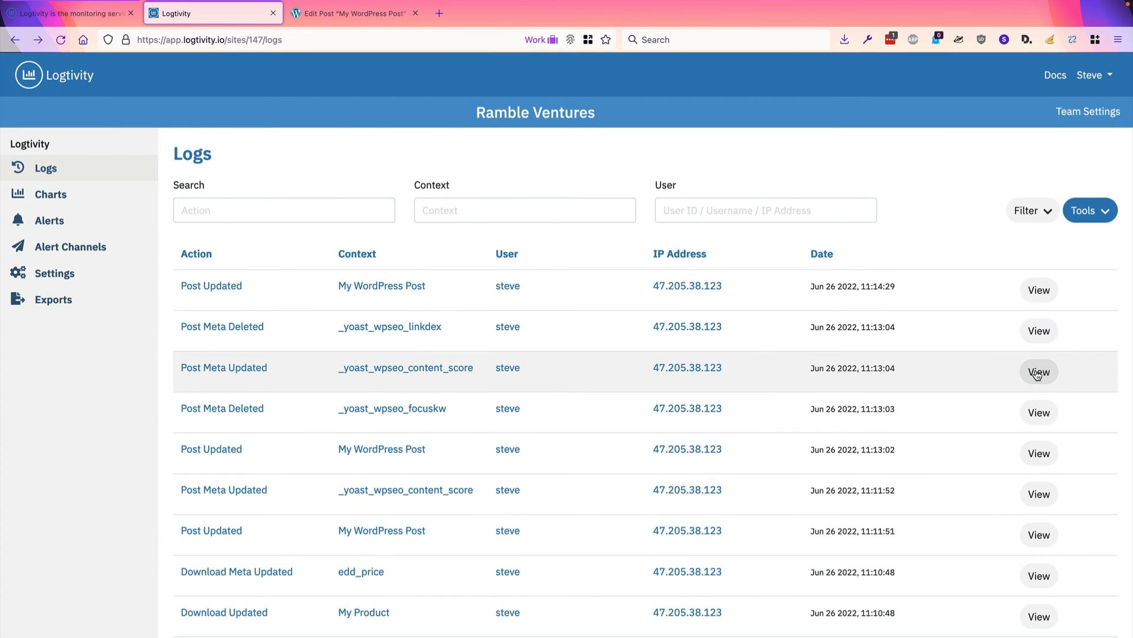
pyautogui.click(1038, 372)
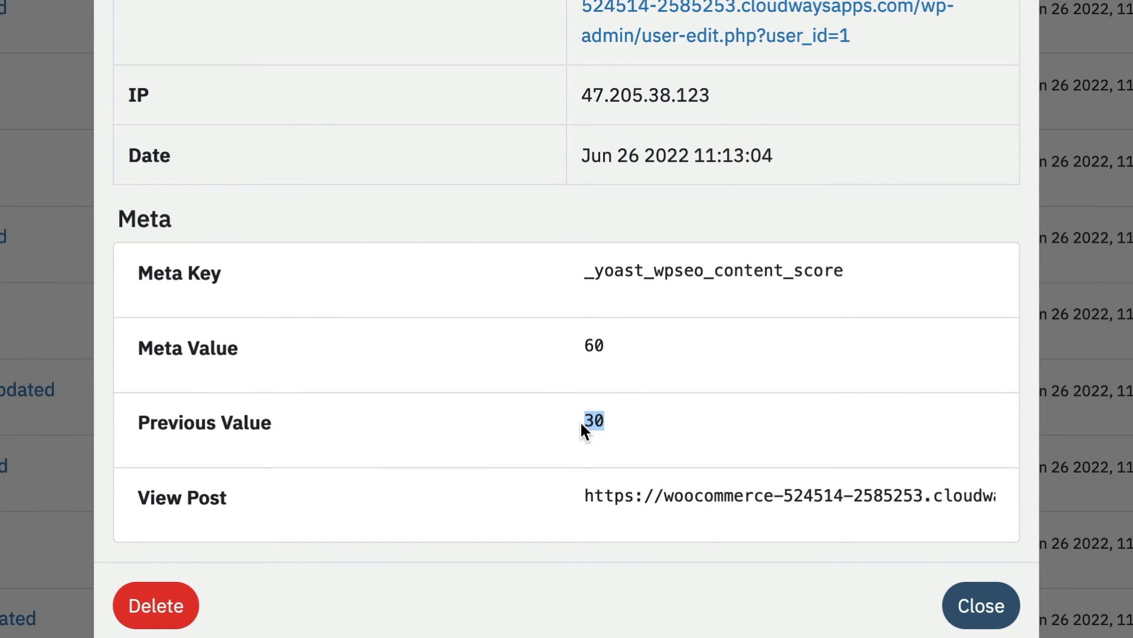
pyautogui.click(613, 359)
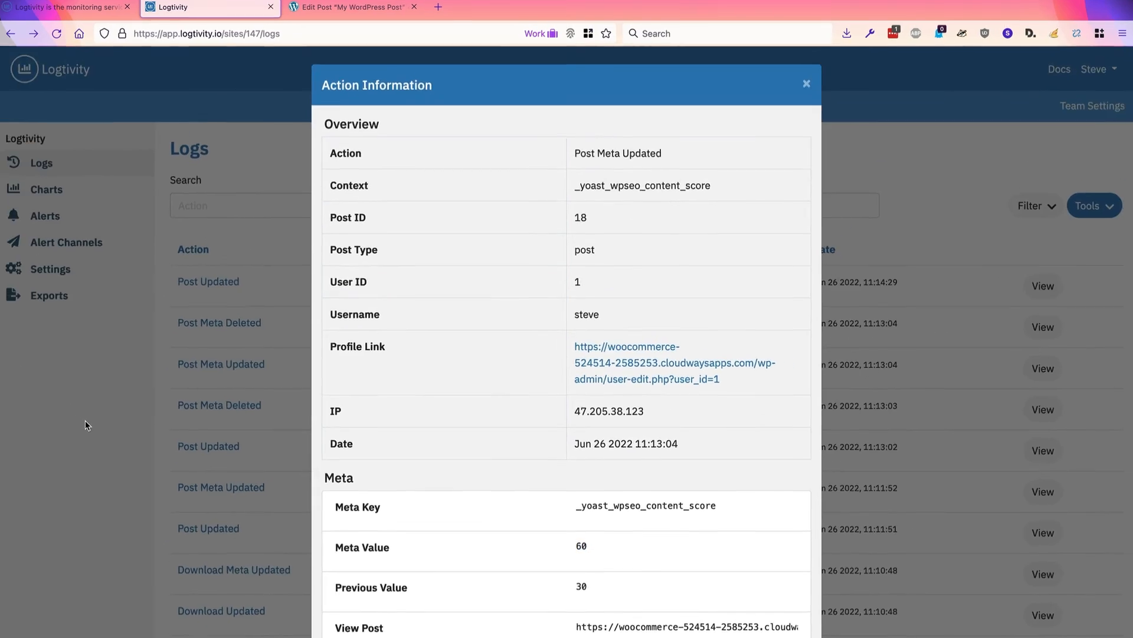
pyautogui.click(89, 422)
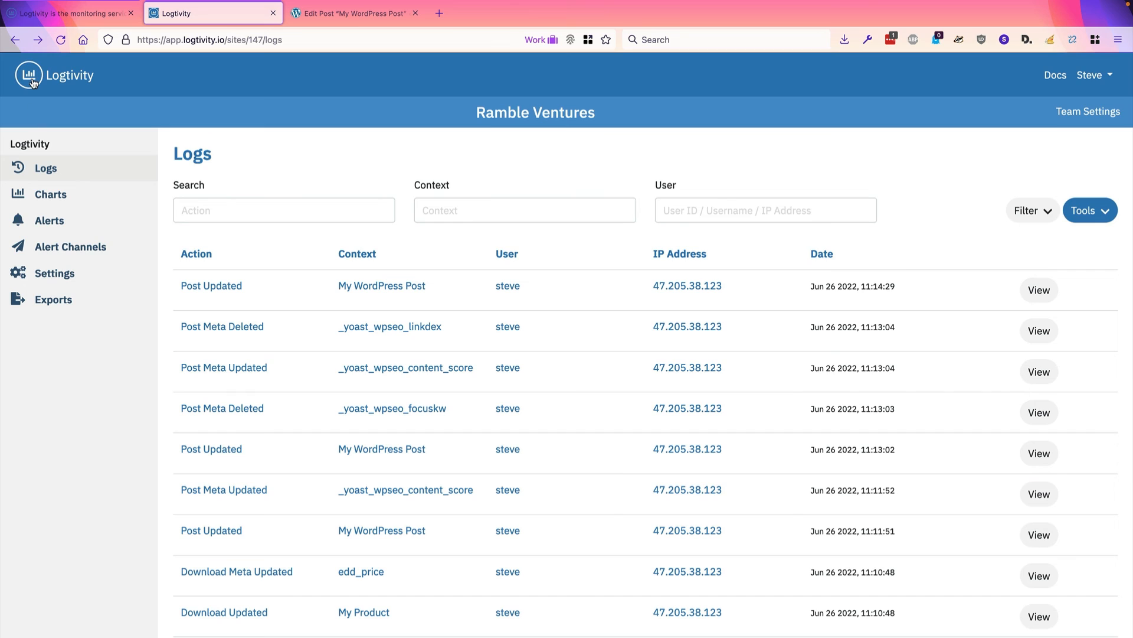
# View the Logtivity overview of all monitored sites, return to the site's logs, and switch to the Logtivity marketing homepage
pyautogui.click(32, 83)
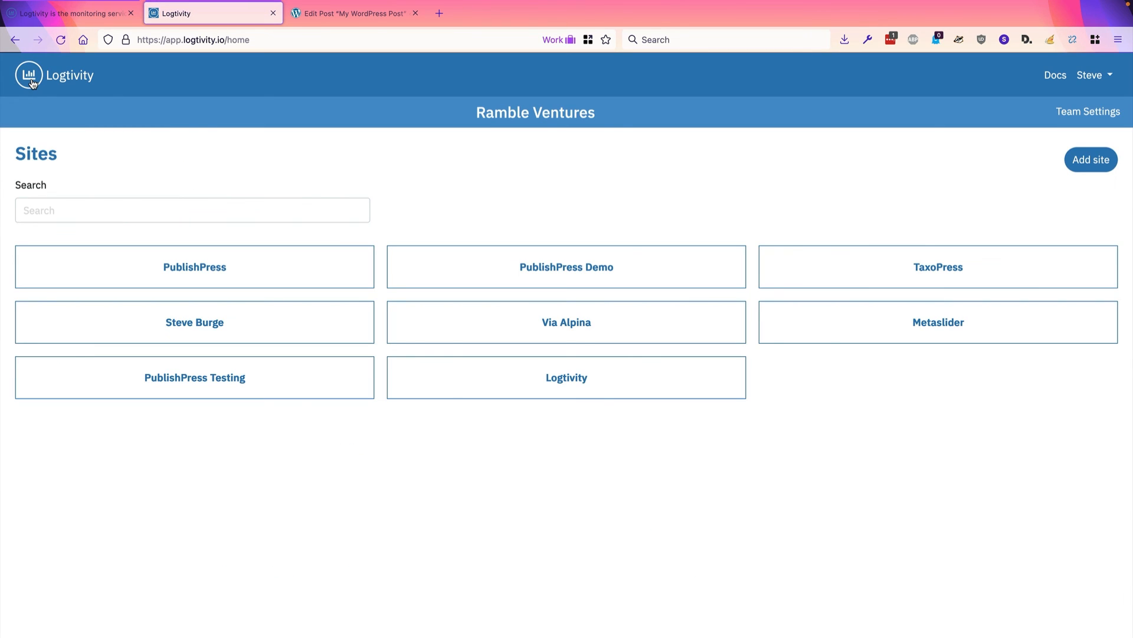
pyautogui.click(13, 41)
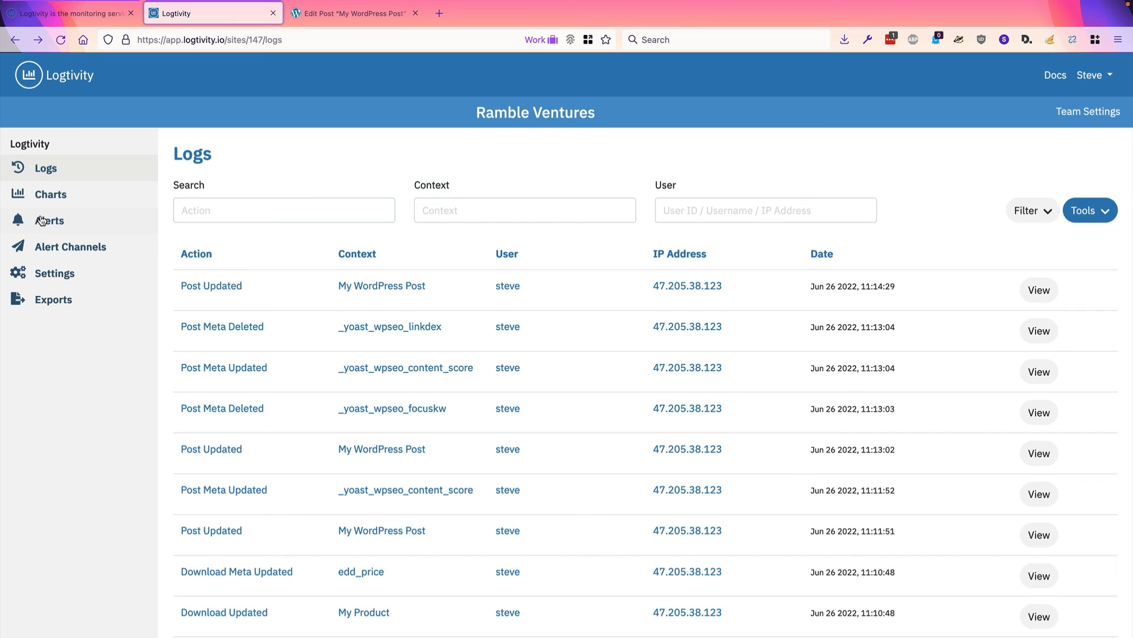
pyautogui.click(81, 20)
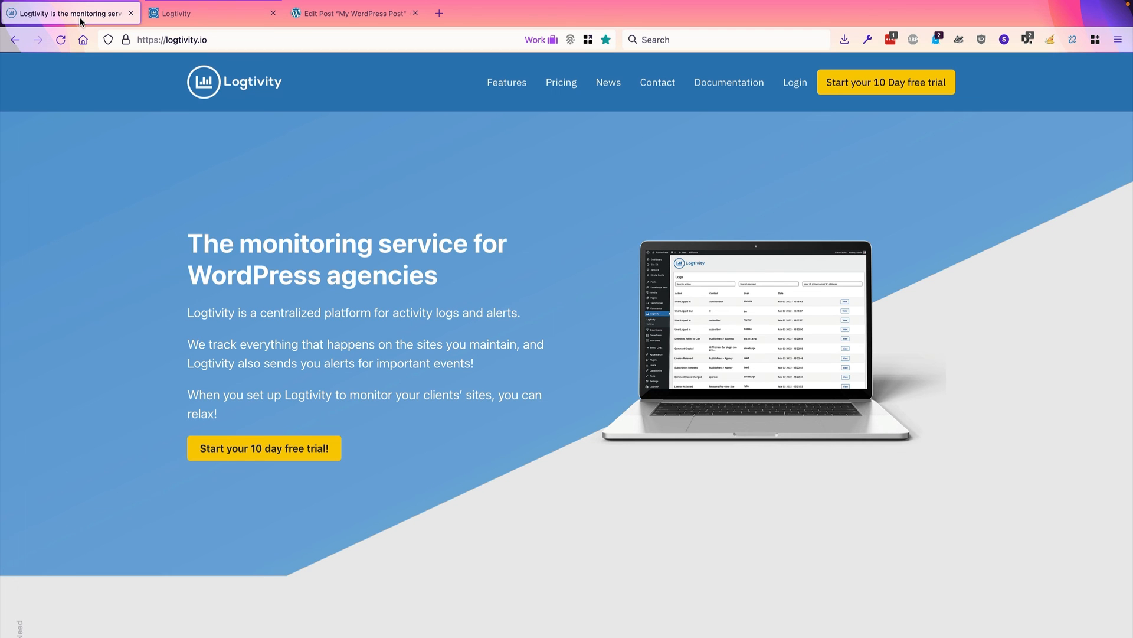